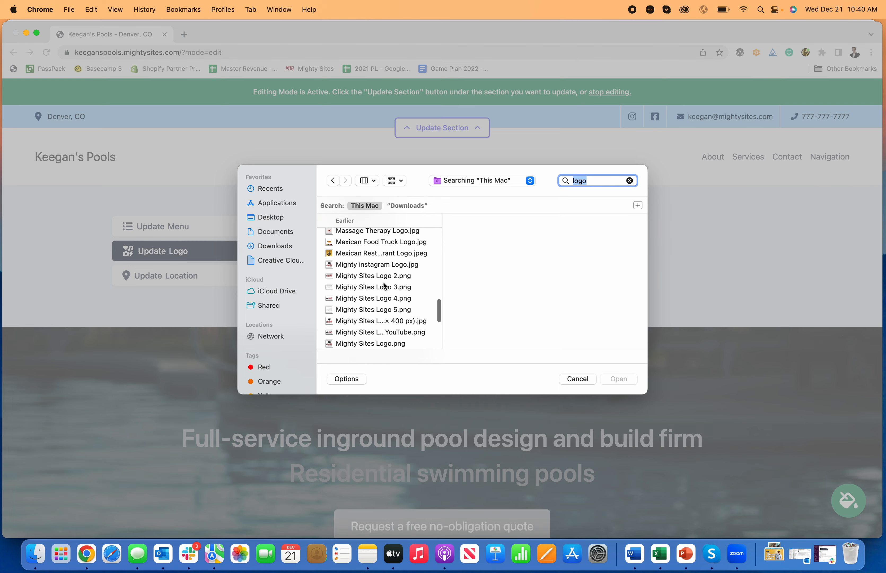
Upload the image "Mighty Sites Logo YouTube.png" as the site logo and save it.
{"action": "scroll", "coordinate": [389, 282], "scroll_direction": "down", "scroll_amount": 4}
{"action": "left_click", "coordinate": [396, 283]}
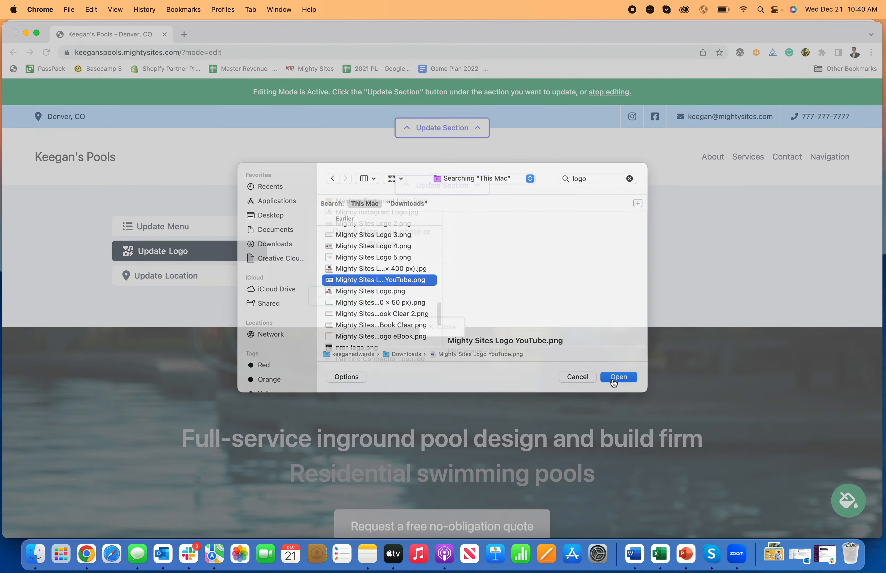
{"action": "left_click", "coordinate": [618, 379]}
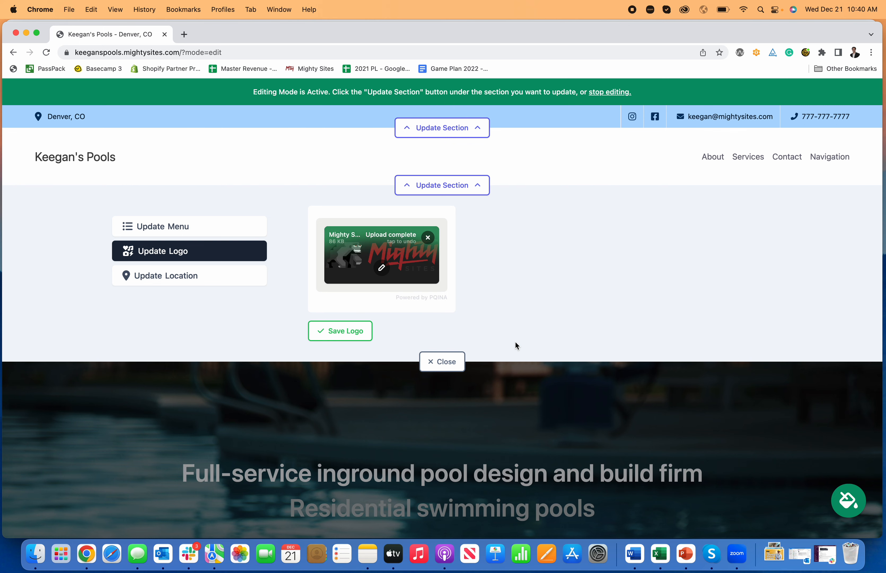
{"action": "left_click", "coordinate": [340, 330]}
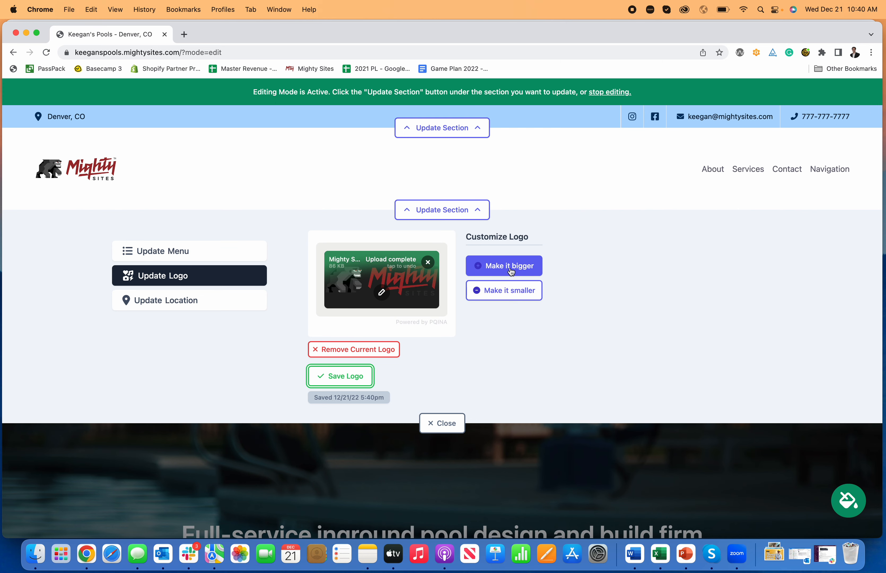
Enlarge the header logo by one increment and shrink it by one increment again.
{"action": "left_click", "coordinate": [517, 263]}
{"action": "left_click", "coordinate": [518, 280]}
{"action": "left_click", "coordinate": [521, 306]}
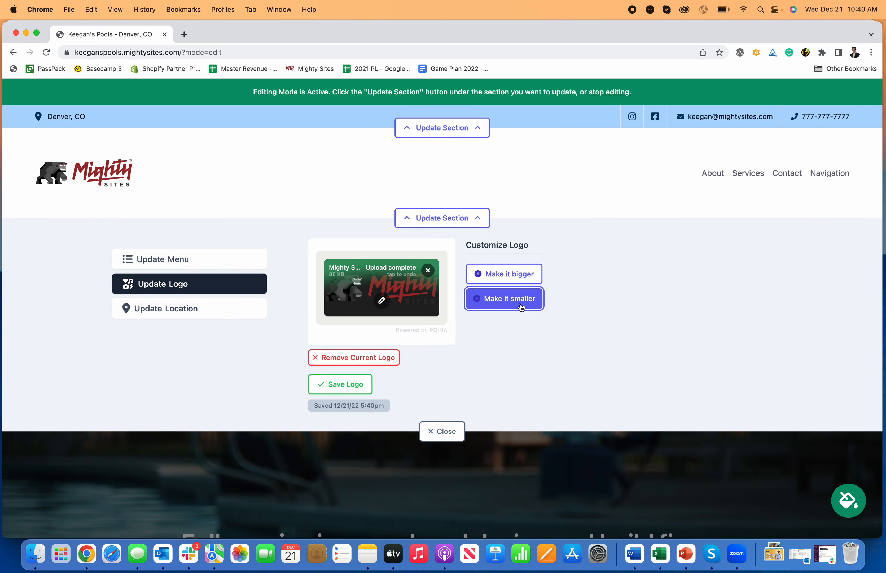
{"action": "left_click", "coordinate": [520, 306]}
Open the uploaded logo in the image editor and look through its filter, finetune, annotate, decorate, frame and redact tools.
{"action": "left_click", "coordinate": [382, 292]}
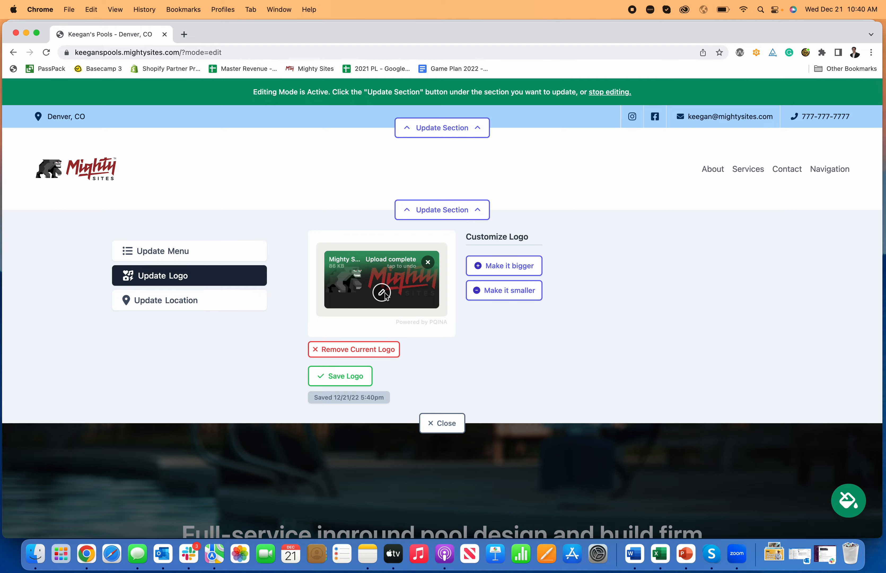
{"action": "left_click", "coordinate": [24, 218]}
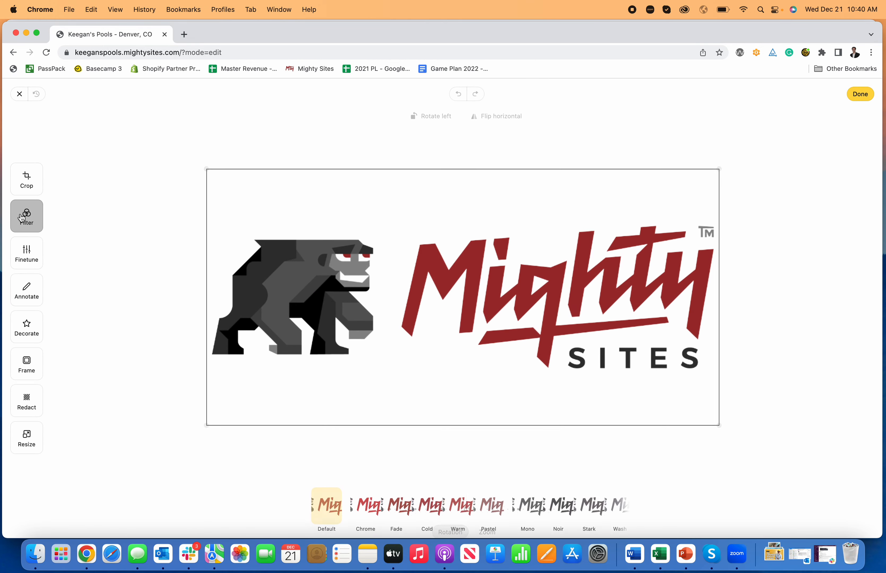
{"action": "left_click", "coordinate": [26, 253]}
{"action": "left_click", "coordinate": [27, 294]}
{"action": "left_click", "coordinate": [27, 327]}
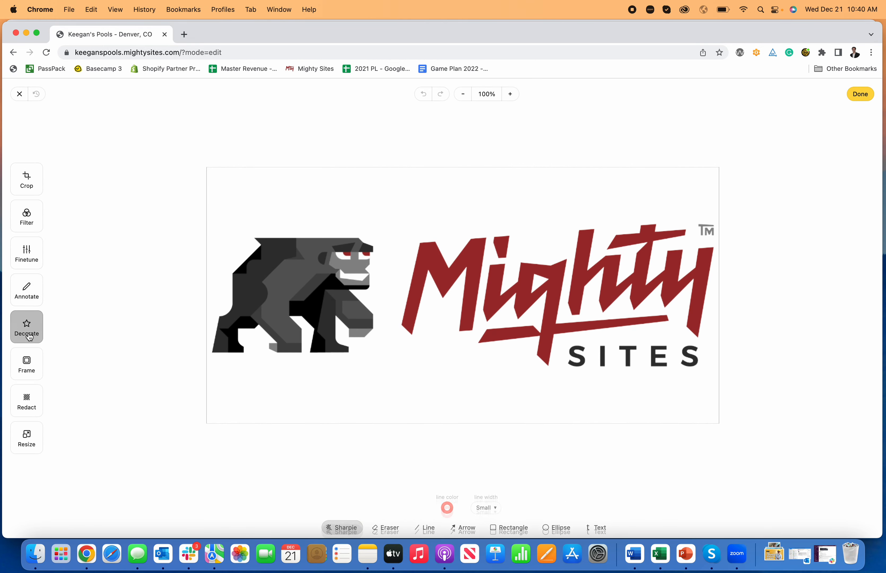
{"action": "left_click", "coordinate": [26, 363]}
{"action": "left_click", "coordinate": [26, 395]}
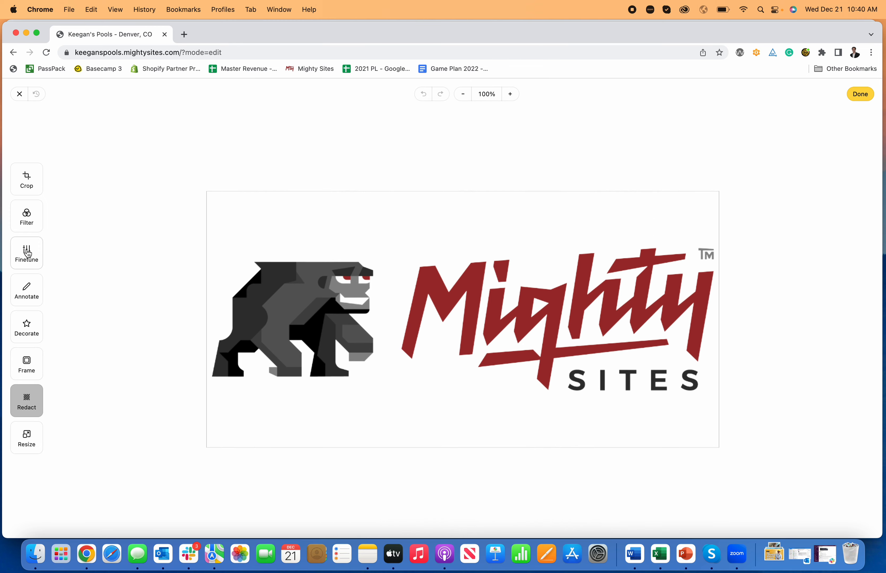
Crop the empty space above and below the logo artwork, save the cropped logo and close the header section's editor.
{"action": "left_click", "coordinate": [27, 180]}
{"action": "left_click_drag", "start_coordinate": [197, 180], "coordinate": [200, 226]}
{"action": "left_click_drag", "start_coordinate": [726, 435], "coordinate": [721, 383]}
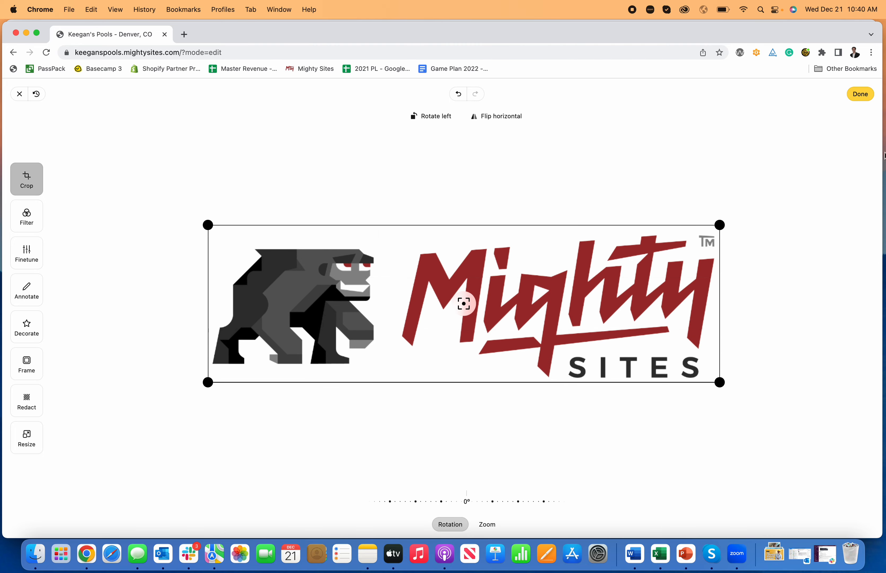
{"action": "left_click", "coordinate": [861, 94]}
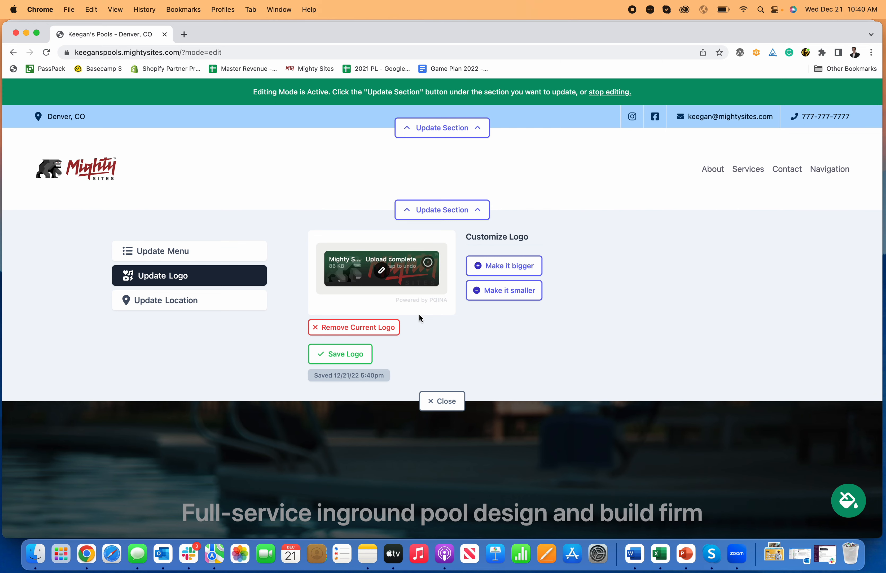
{"action": "left_click", "coordinate": [362, 354]}
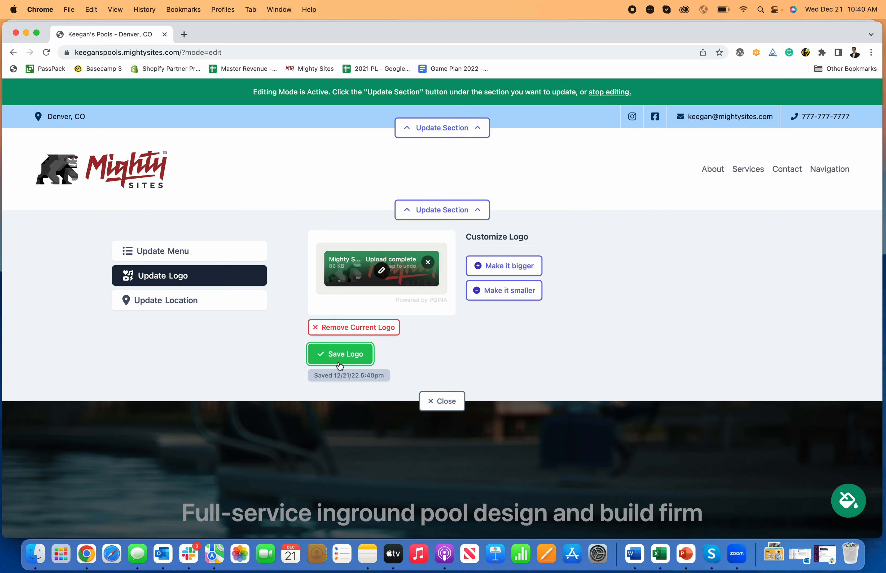
{"action": "left_click", "coordinate": [475, 210]}
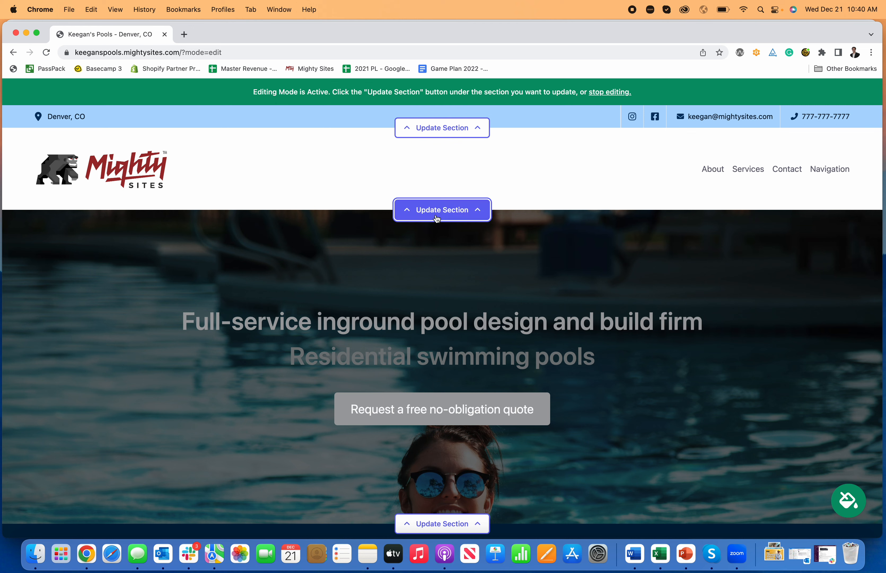
Open the hero section for editing and change its title to "Pool Design and Build Firm".
{"action": "scroll", "coordinate": [666, 225], "scroll_direction": "down", "scroll_amount": 5}
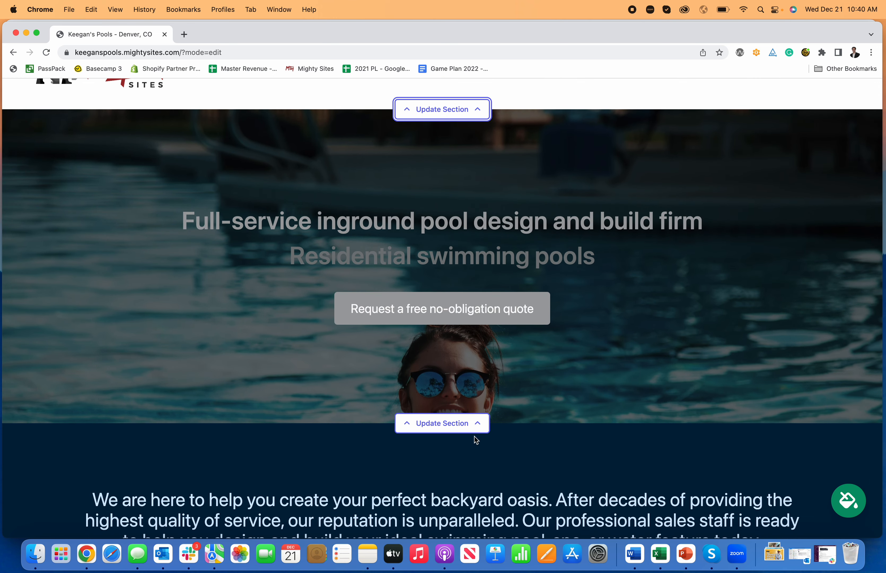
{"action": "left_click", "coordinate": [472, 424]}
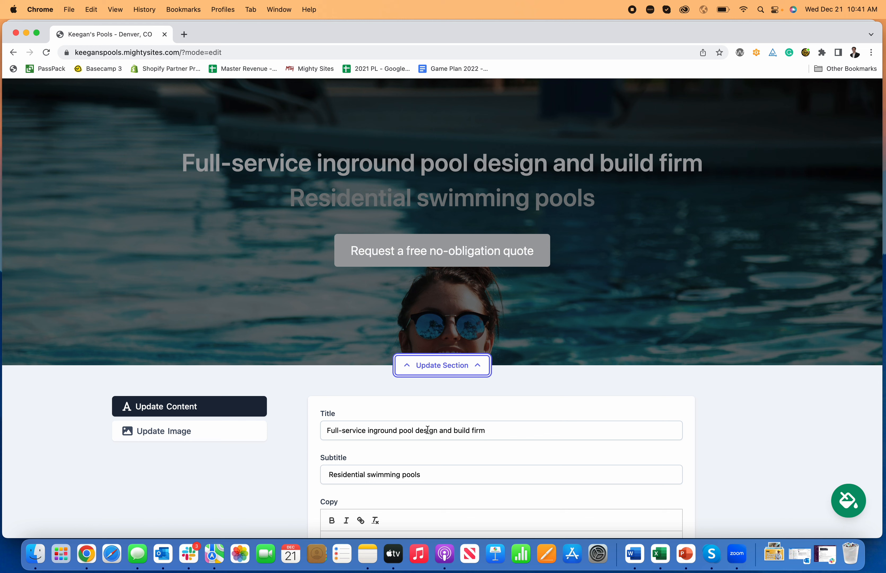
{"action": "left_click_drag", "start_coordinate": [403, 431], "coordinate": [243, 434]}
{"action": "type", "text": "P"}
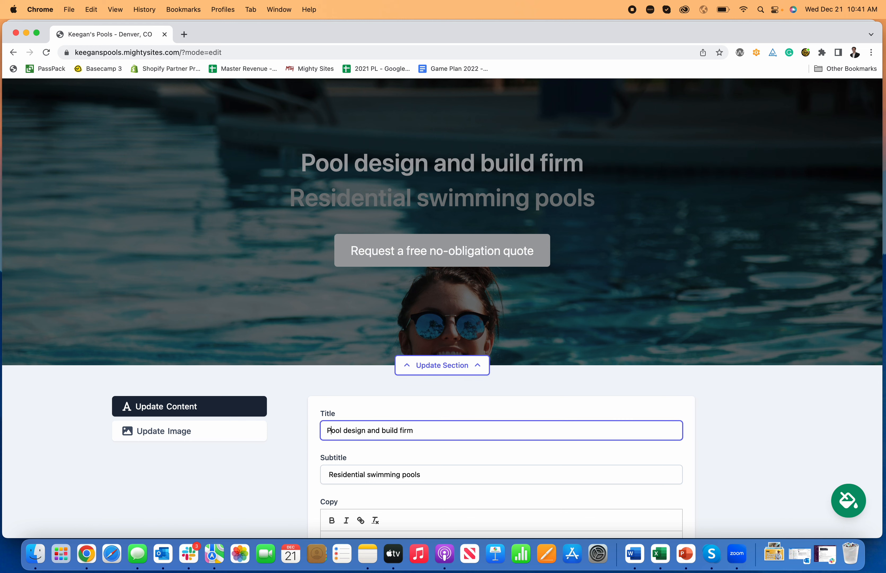
{"action": "left_click", "coordinate": [350, 431]}
{"action": "key", "text": "BackSpace"}
{"action": "type", "text": "D"}
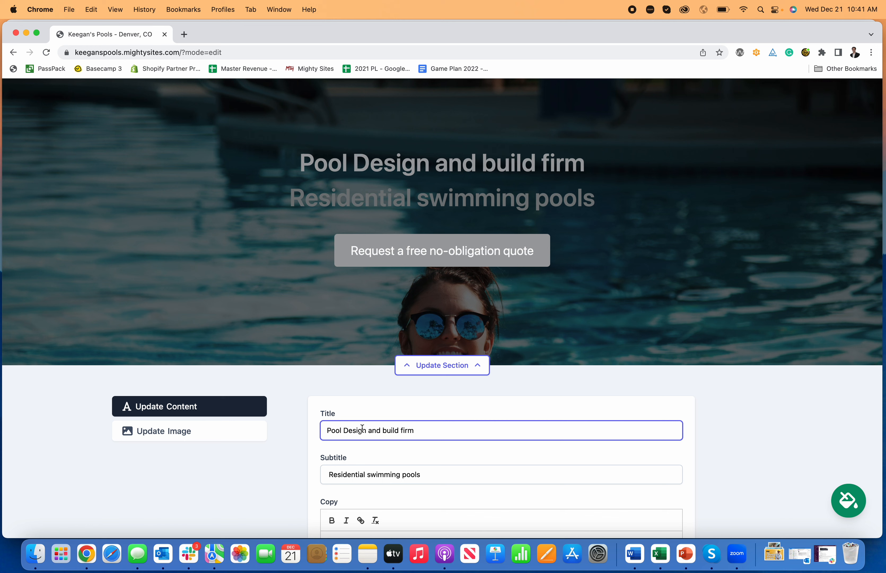
{"action": "left_click", "coordinate": [387, 431]}
{"action": "key", "text": "BackSpace"}
{"action": "type", "text": "B"}
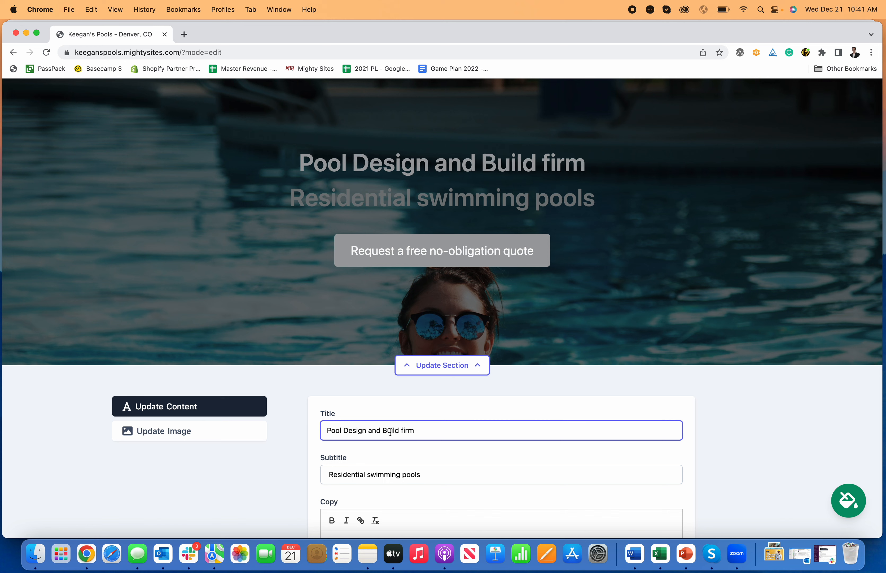
{"action": "left_click", "coordinate": [406, 430]}
{"action": "key", "text": "BackSpace"}
{"action": "type", "text": "F"}
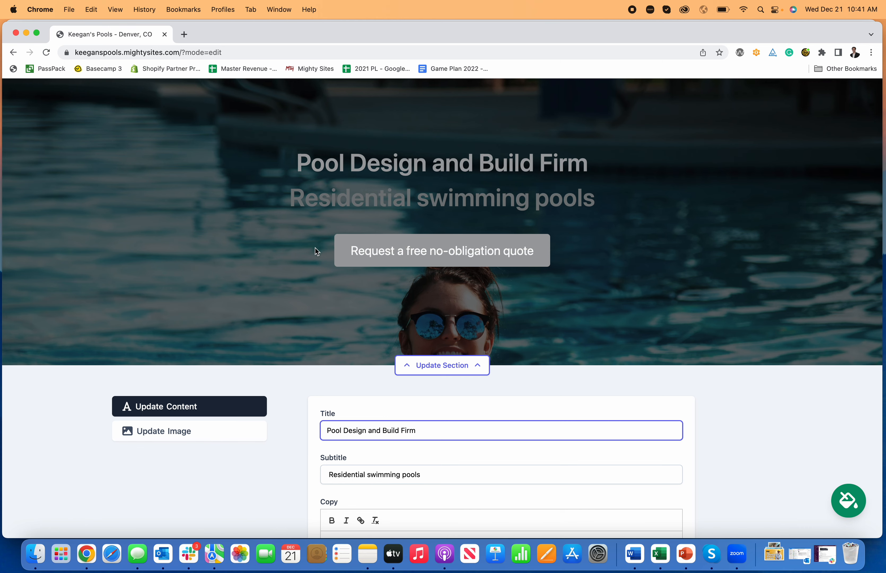
Change the hero section's button text to "Request Quote".
{"action": "scroll", "coordinate": [451, 325], "scroll_direction": "down", "scroll_amount": 3}
{"action": "left_click", "coordinate": [436, 379]}
{"action": "scroll", "coordinate": [438, 390], "scroll_direction": "up", "scroll_amount": 2}
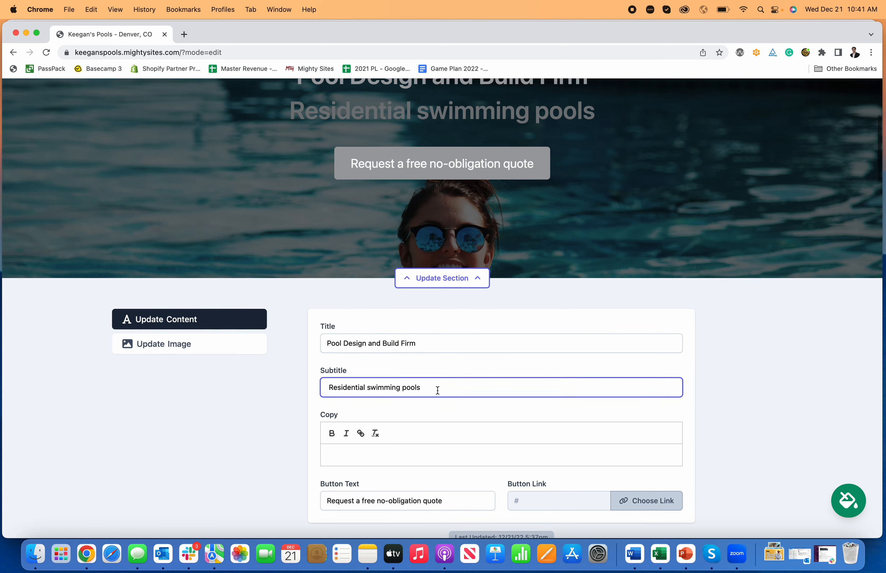
{"action": "scroll", "coordinate": [421, 381], "scroll_direction": "down", "scroll_amount": 5}
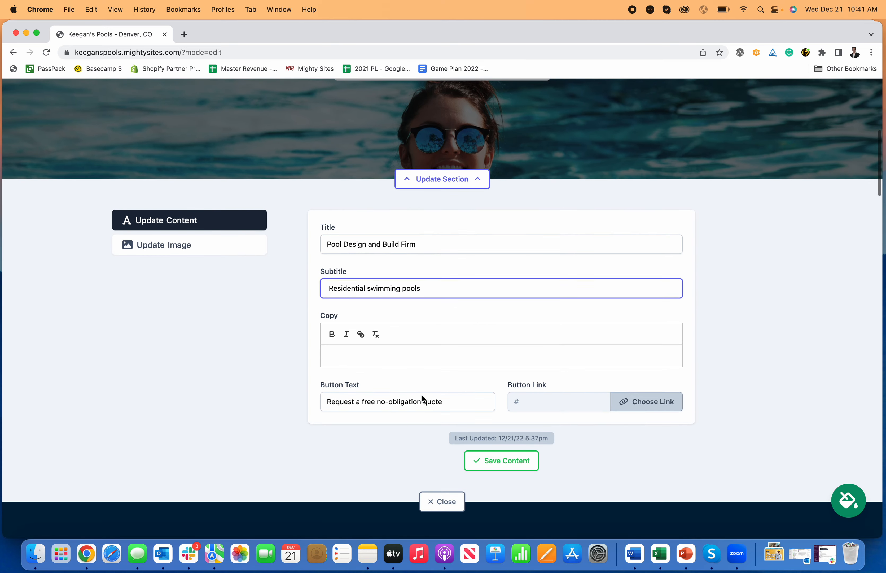
{"action": "left_click_drag", "start_coordinate": [454, 403], "coordinate": [347, 402]}
{"action": "scroll", "coordinate": [372, 400], "scroll_direction": "up", "scroll_amount": 3}
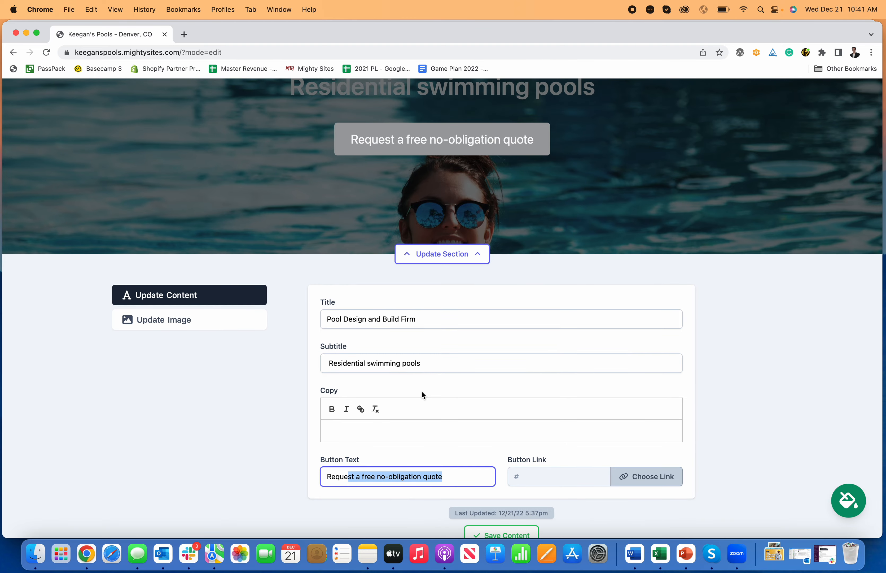
{"action": "type", "text": "st Quote"}
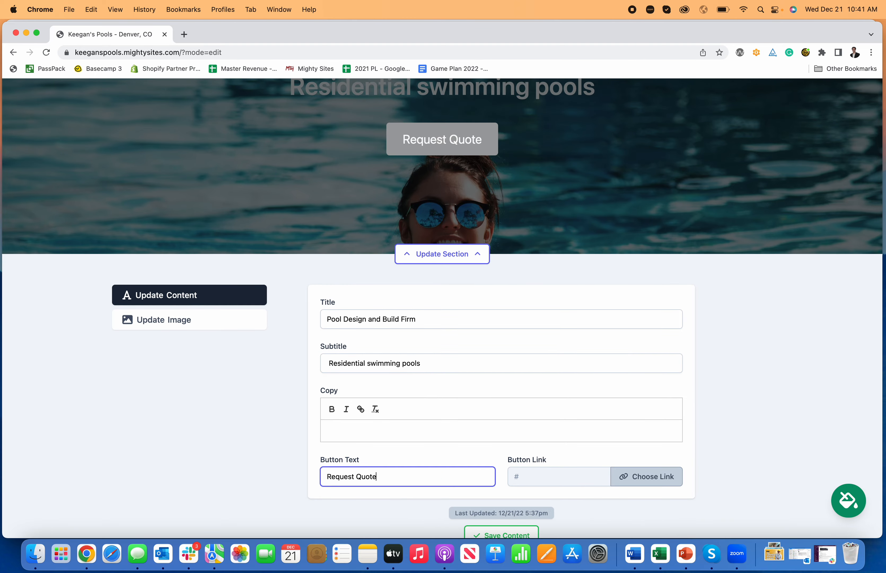
Link the hero button to "Home: Lead Form section" on the website, then save the content and close the section's editor.
{"action": "left_click", "coordinate": [641, 483]}
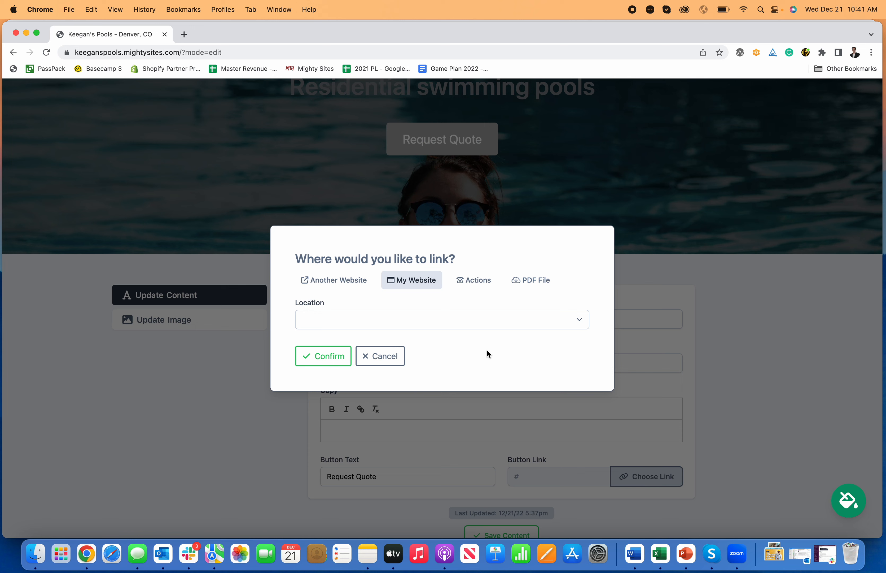
{"action": "left_click", "coordinate": [448, 323]}
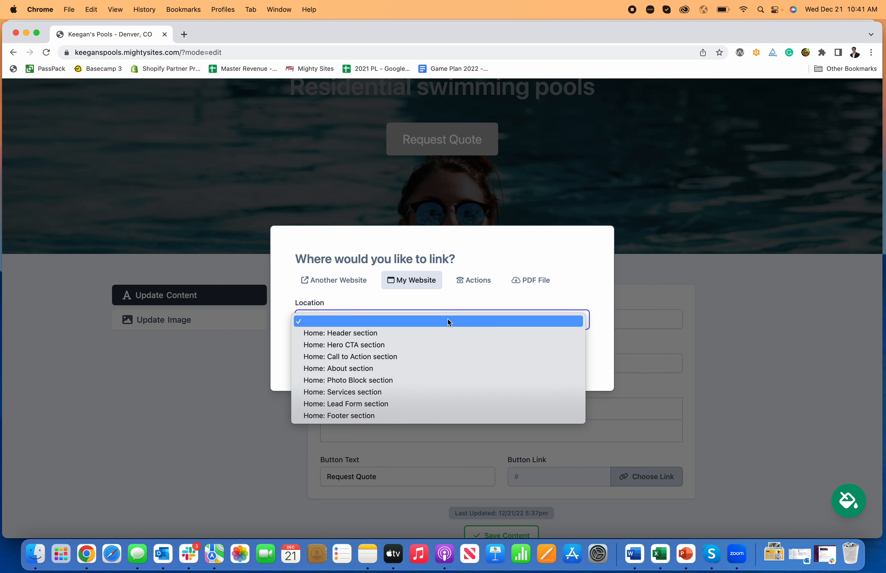
{"action": "left_click", "coordinate": [436, 403]}
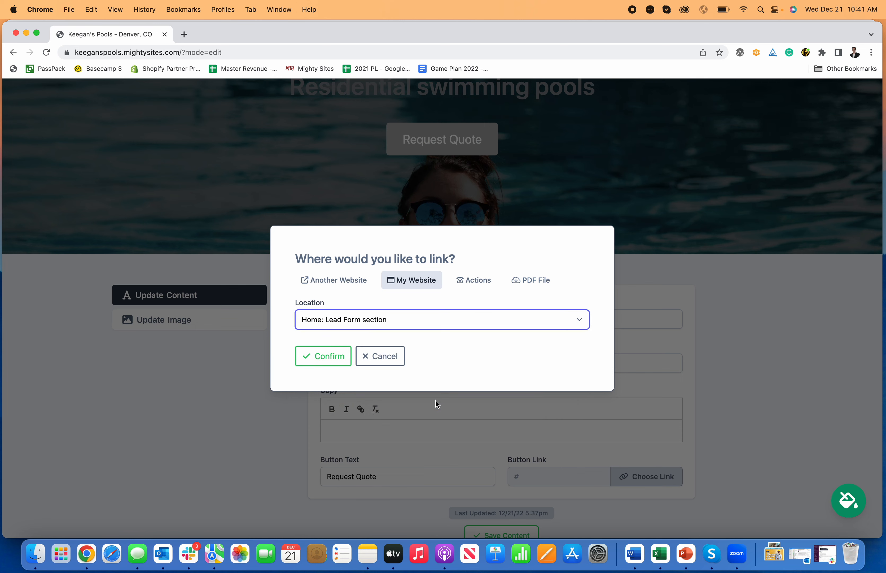
{"action": "left_click", "coordinate": [329, 355]}
{"action": "scroll", "coordinate": [566, 524], "scroll_direction": "down", "scroll_amount": 1}
{"action": "left_click", "coordinate": [525, 521]}
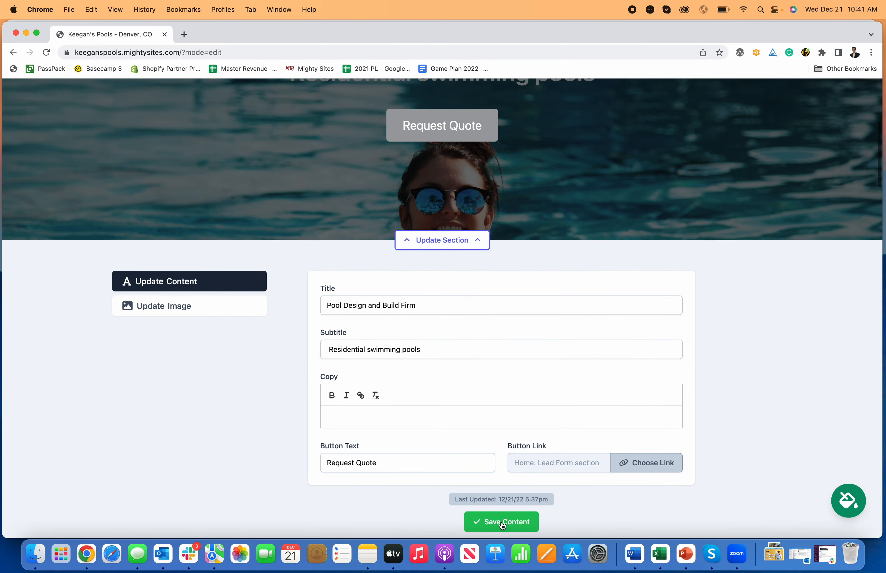
{"action": "left_click", "coordinate": [442, 240]}
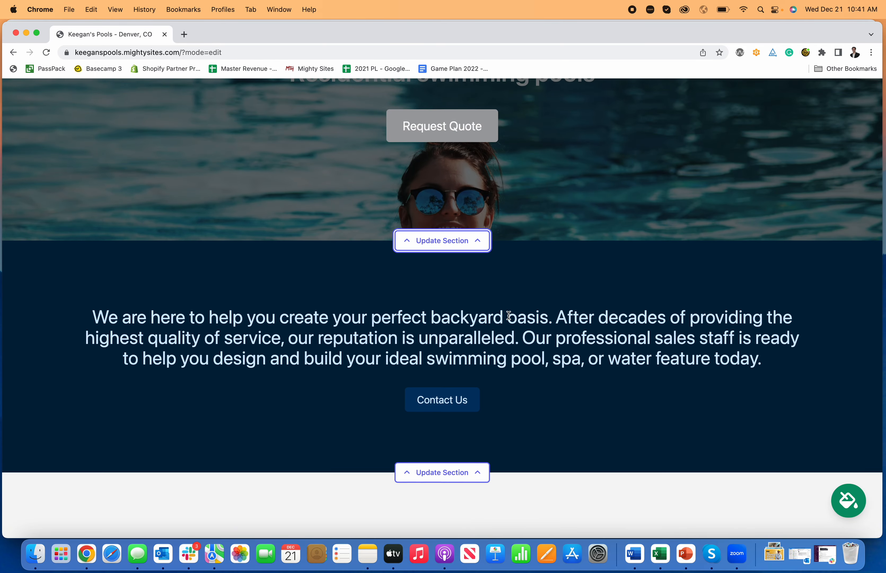
Review the updated hero section and test where its Request Quote button leads.
{"action": "scroll", "coordinate": [508, 316], "scroll_direction": "up", "scroll_amount": 10}
{"action": "scroll", "coordinate": [524, 341], "scroll_direction": "down", "scroll_amount": 2}
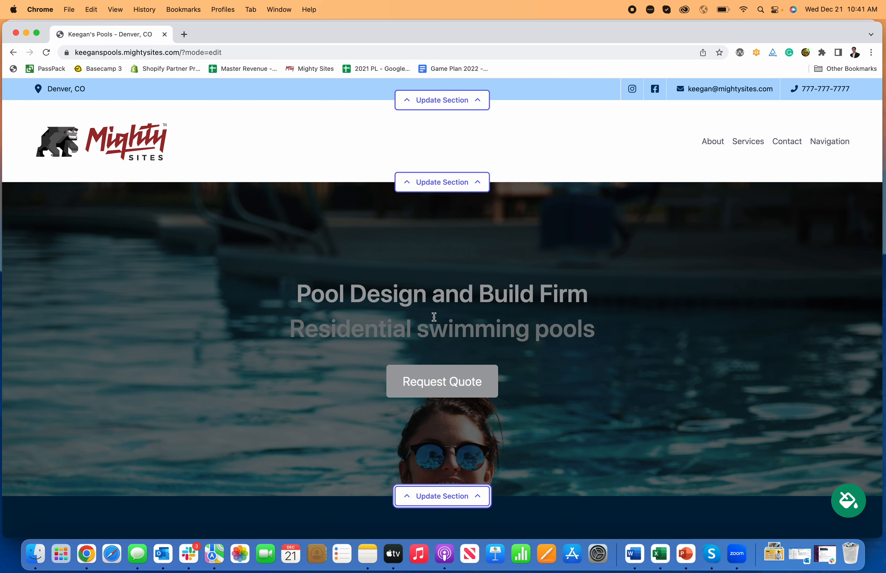
{"action": "scroll", "coordinate": [437, 357], "scroll_direction": "down", "scroll_amount": 2}
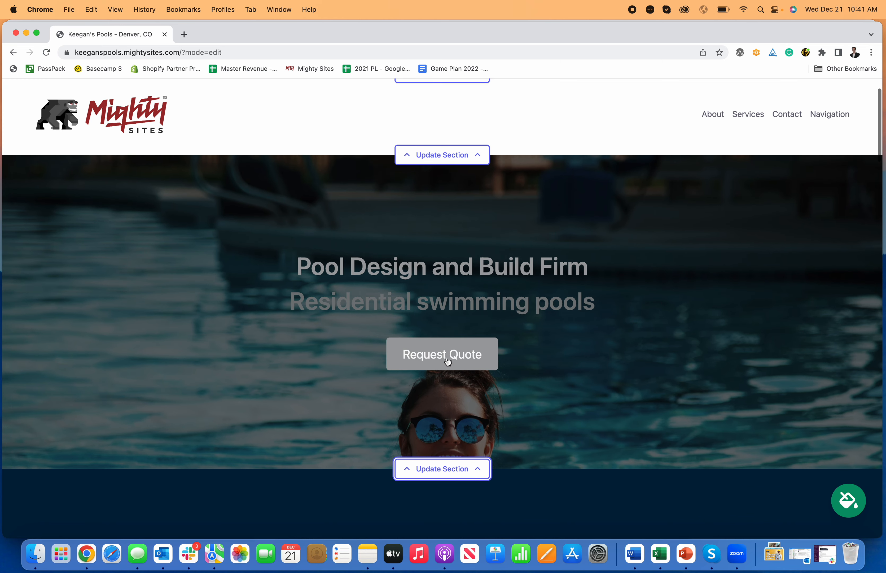
{"action": "left_click", "coordinate": [447, 360]}
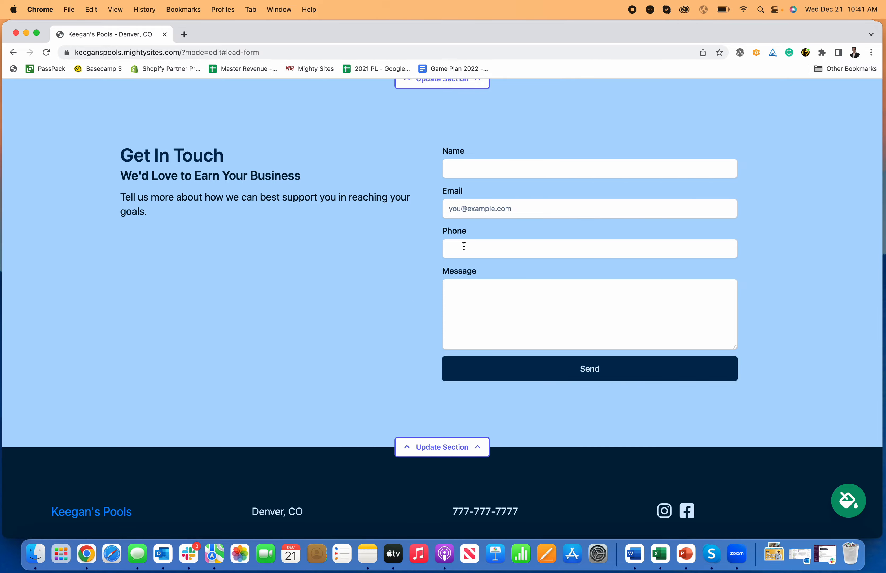
{"action": "scroll", "coordinate": [464, 245], "scroll_direction": "up", "scroll_amount": 20}
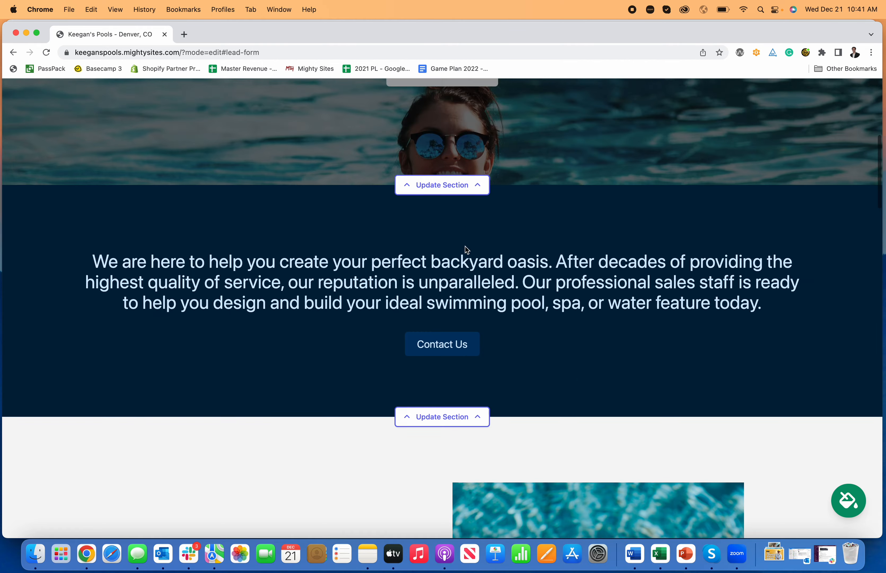
{"action": "scroll", "coordinate": [466, 248], "scroll_direction": "up", "scroll_amount": 10}
Open the call-to-action section for editing and add the line "This is how you make a website for a swimming pool contractor." below its copy.
{"action": "scroll", "coordinate": [465, 247], "scroll_direction": "down", "scroll_amount": 12}
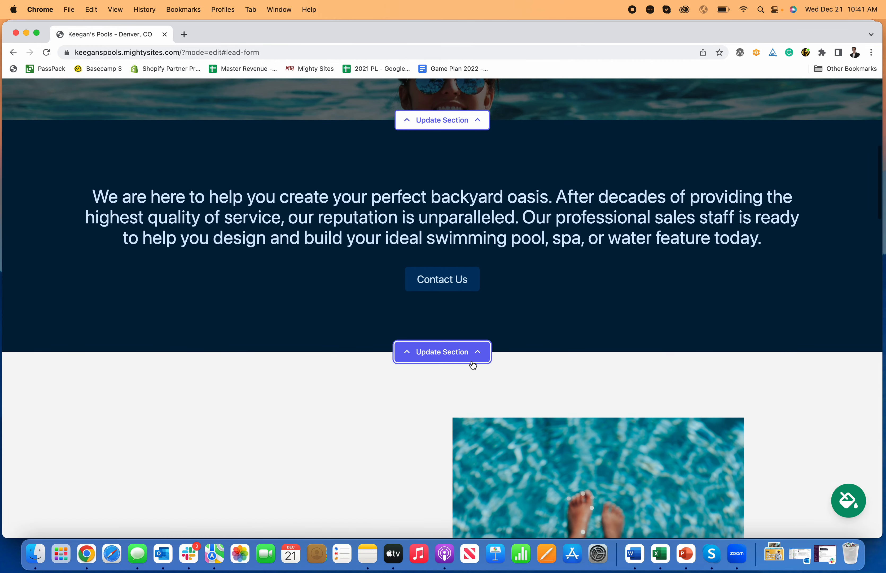
{"action": "left_click", "coordinate": [473, 364]}
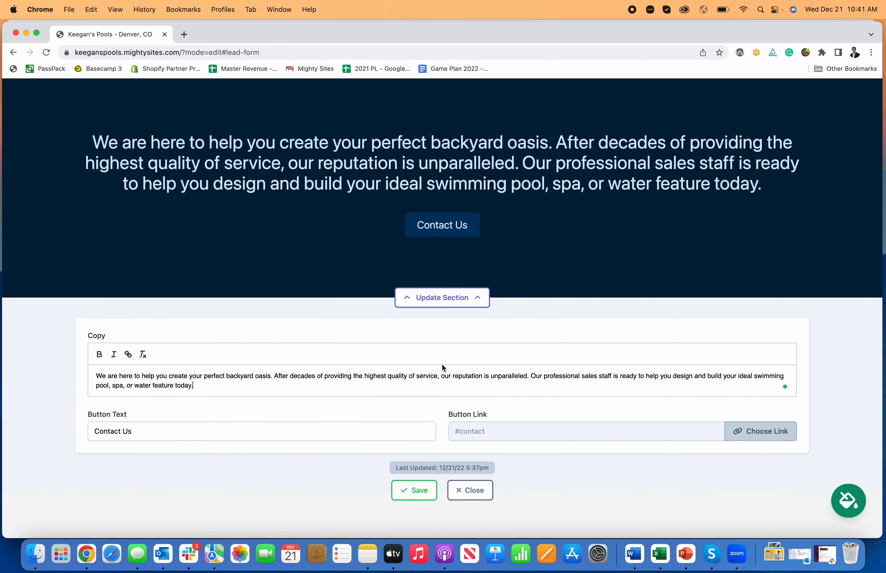
{"action": "key", "text": "Return"}
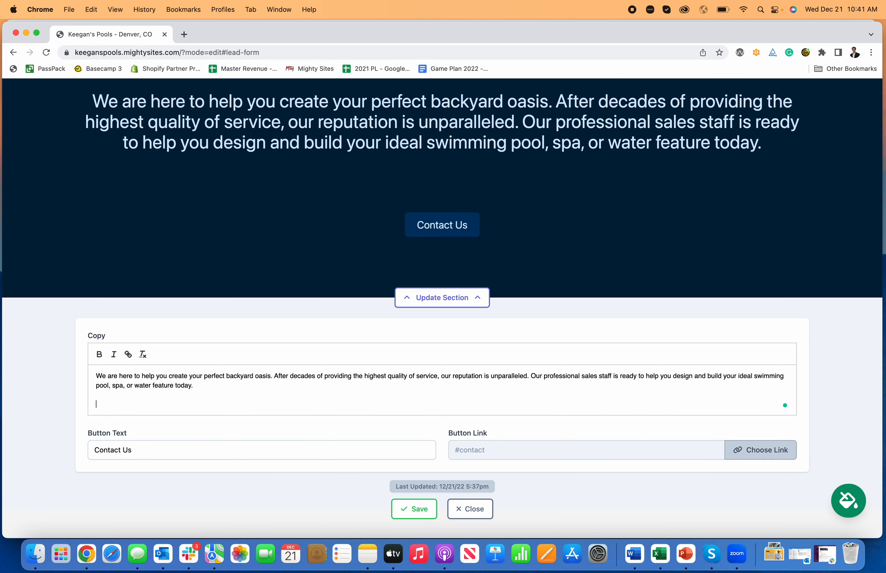
{"action": "type", "text": "This is how yo"}
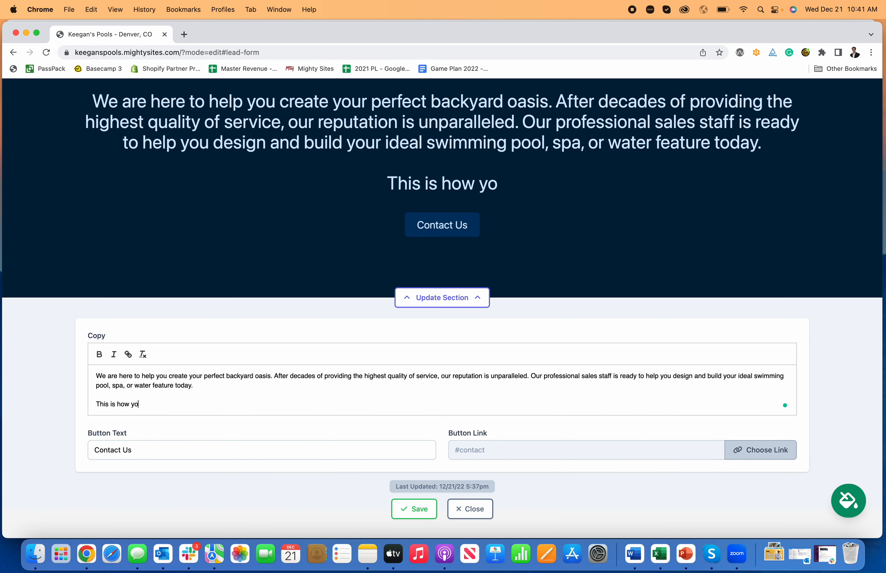
{"action": "type", "text": "u make a website for"}
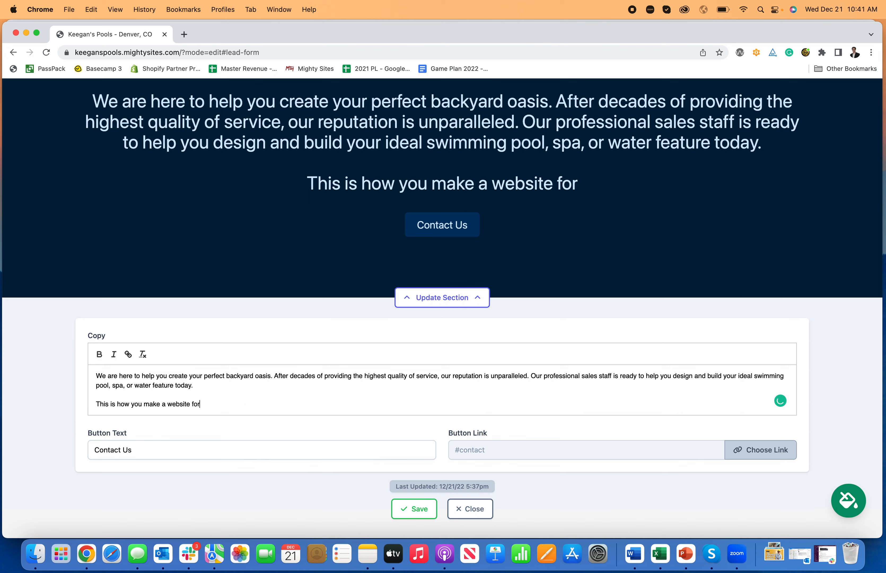
{"action": "type", "text": " a siw"}
{"action": "key", "text": "BackSpace"}
{"action": "key", "text": "BackSpace"}
{"action": "type", "text": "wi"}
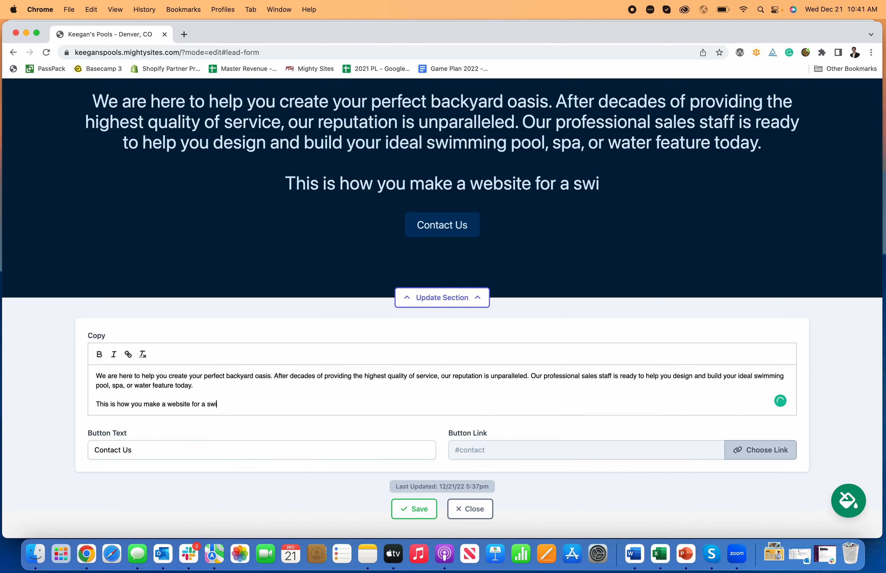
{"action": "type", "text": "mming pool contractor."}
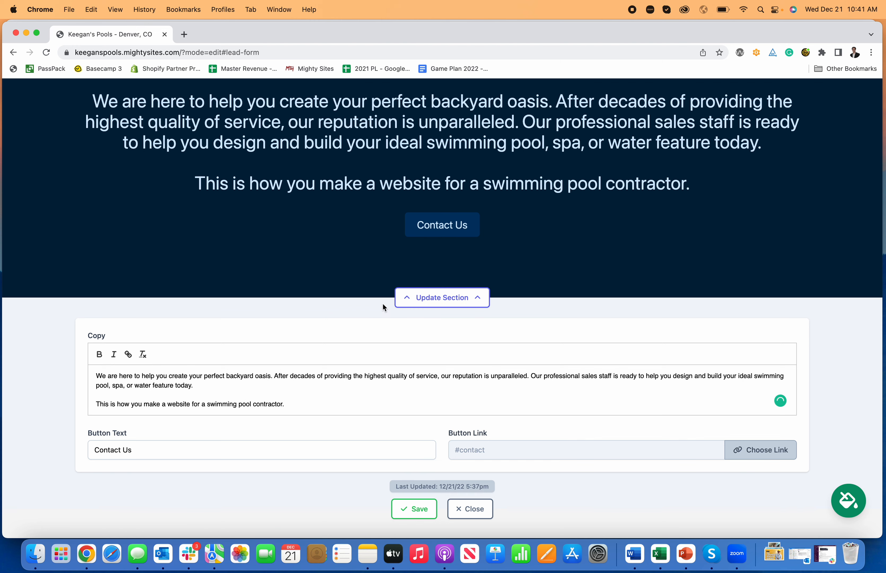
Format the added swimming pool contractor line in the section's copy as bold and italic.
{"action": "scroll", "coordinate": [250, 384], "scroll_direction": "down", "scroll_amount": 1}
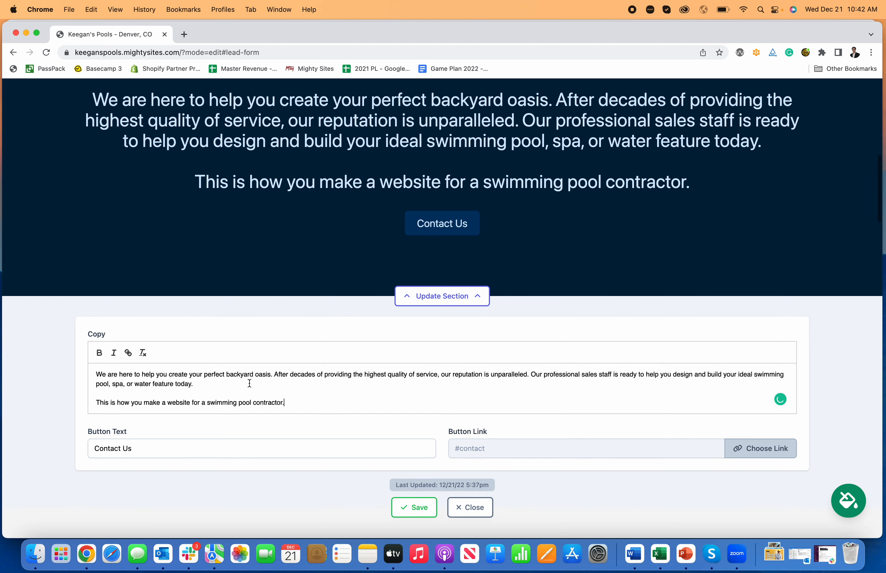
{"action": "left_click_drag", "start_coordinate": [291, 401], "coordinate": [64, 397]}
{"action": "left_click", "coordinate": [130, 355]}
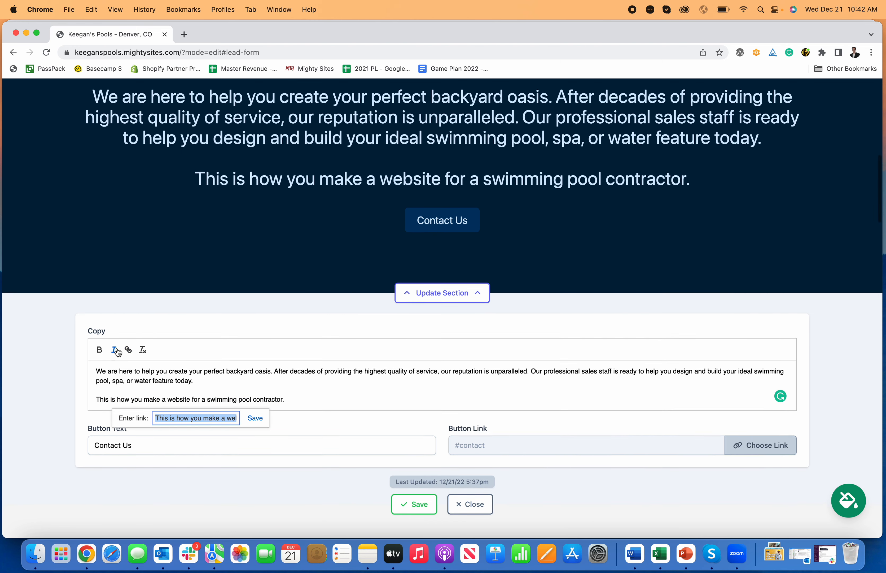
{"action": "left_click", "coordinate": [116, 352]}
{"action": "left_click", "coordinate": [100, 350]}
{"action": "scroll", "coordinate": [231, 377], "scroll_direction": "down", "scroll_amount": 1}
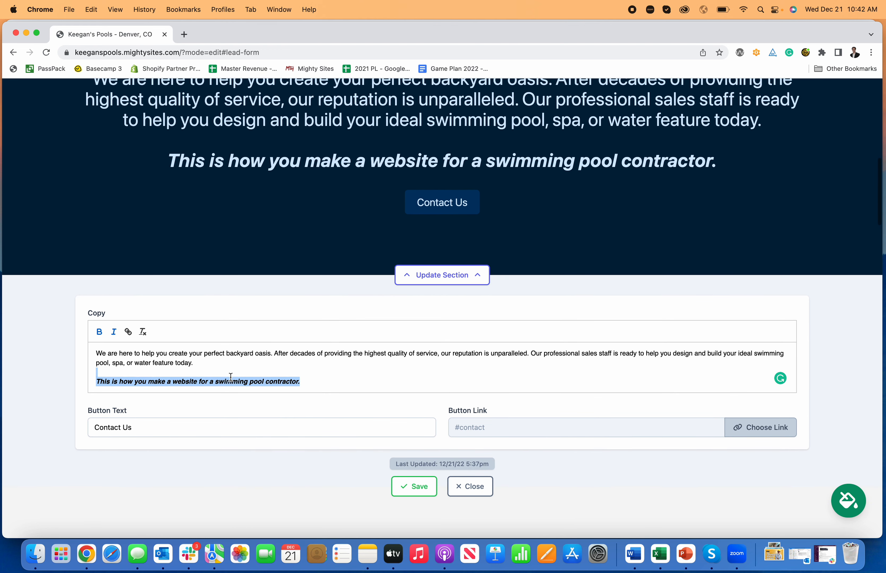
{"action": "left_click", "coordinate": [333, 386]}
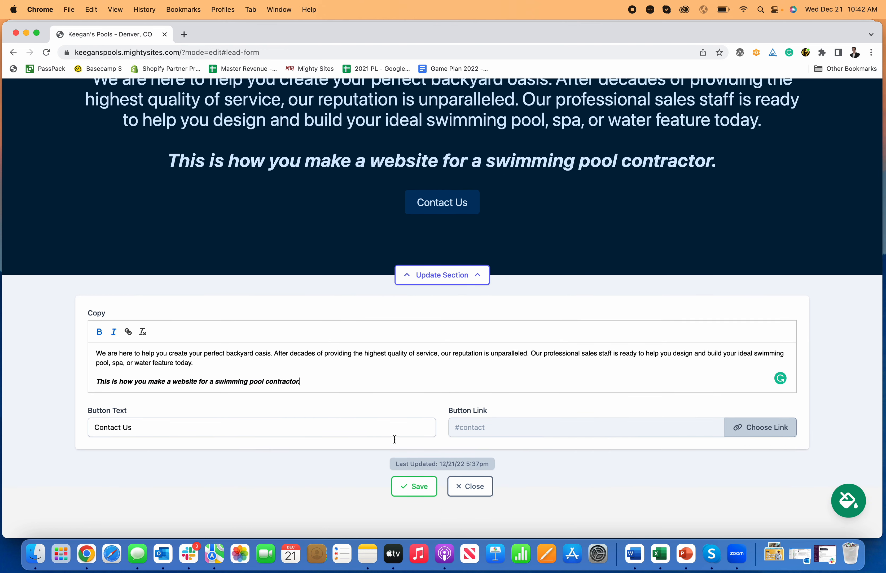
Change the call-to-action section's button text to "Call Now".
{"action": "double_click", "coordinate": [349, 430]}
{"action": "left_click", "coordinate": [313, 429]}
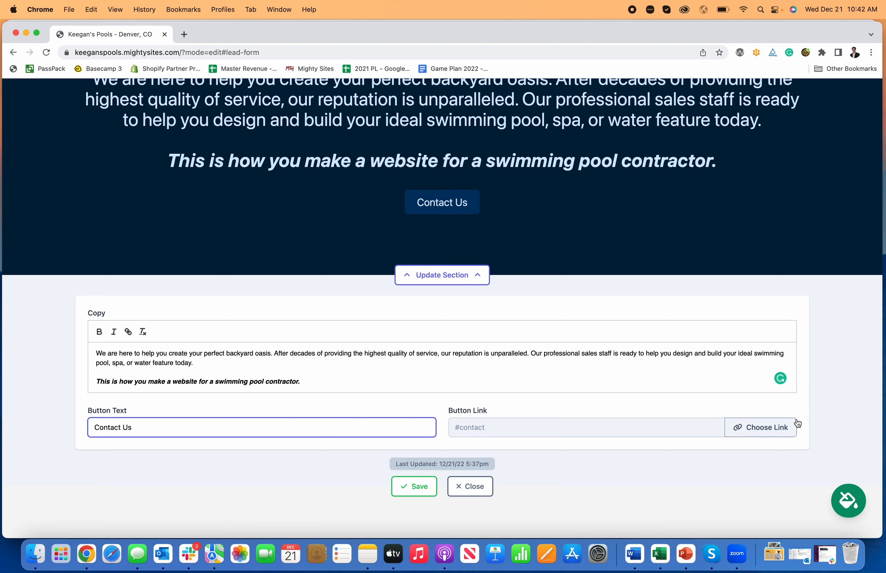
{"action": "triple_click", "coordinate": [276, 426]}
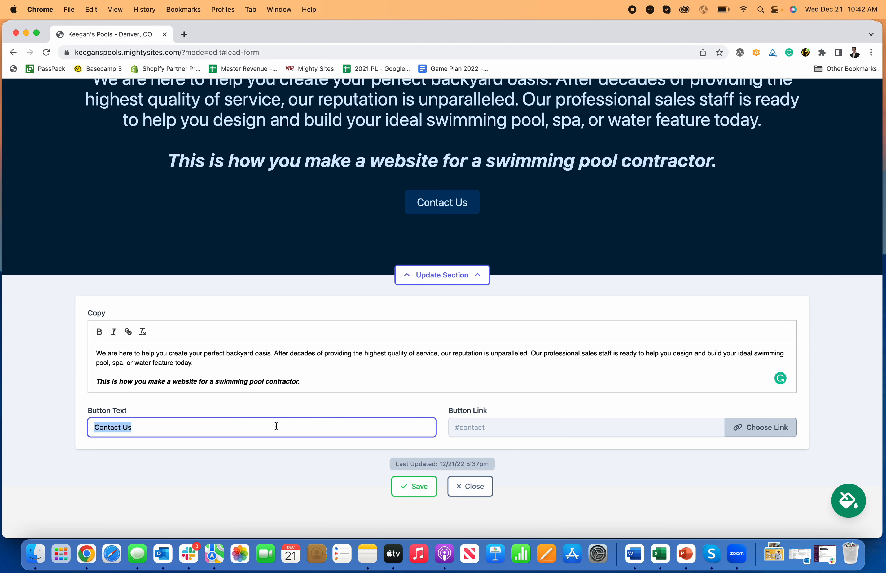
{"action": "type", "text": "Call Now"}
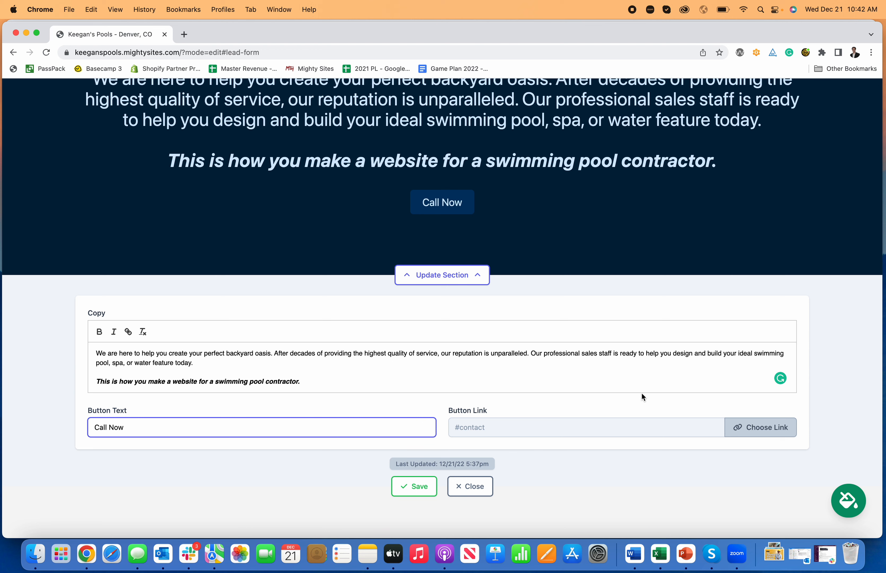
Link the Call Now button to the "Click to Call" action, then save the section and close its editor.
{"action": "left_click", "coordinate": [752, 432]}
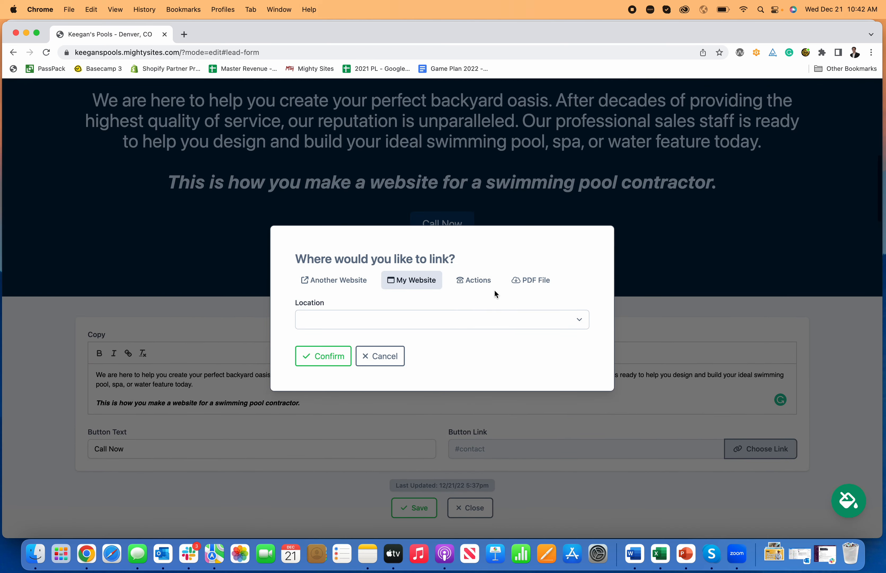
{"action": "left_click", "coordinate": [484, 285]}
{"action": "left_click", "coordinate": [418, 254]}
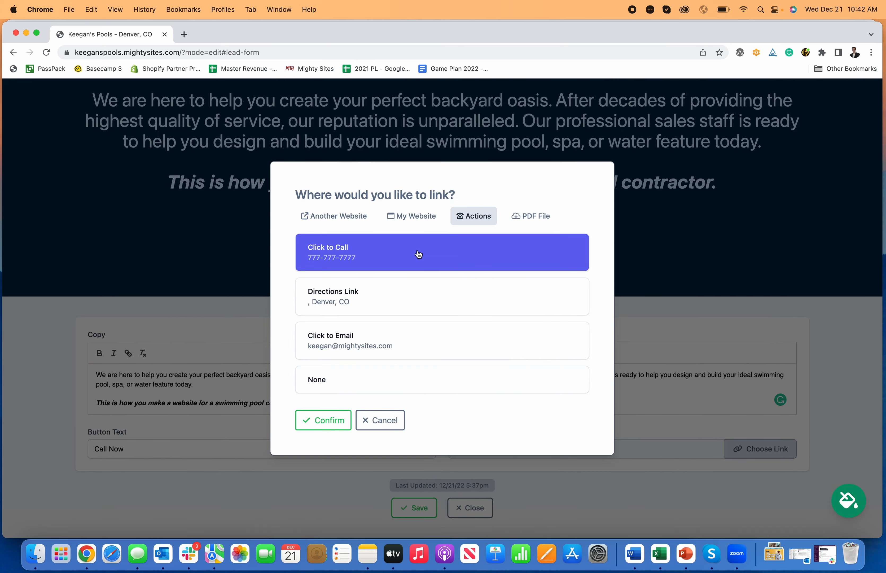
{"action": "left_click", "coordinate": [323, 420]}
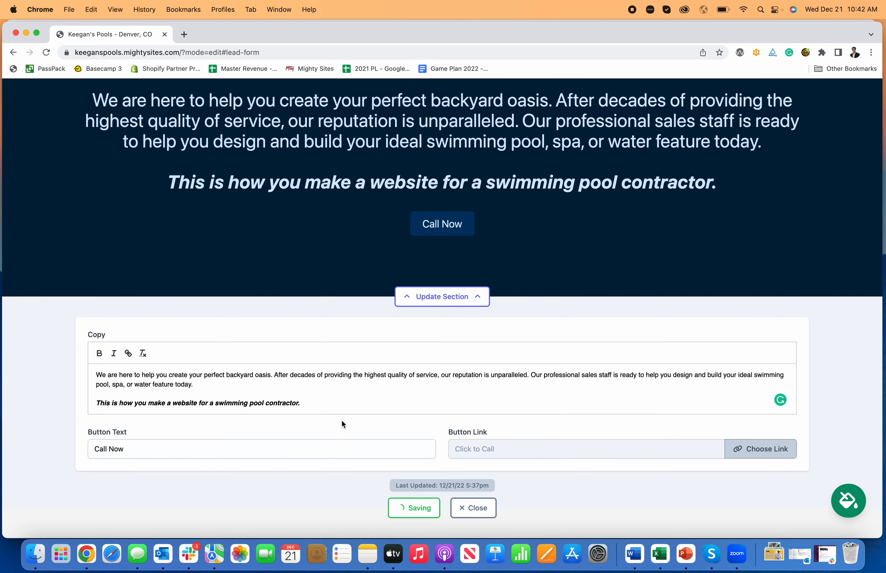
{"action": "left_click", "coordinate": [406, 509]}
{"action": "left_click", "coordinate": [470, 508]}
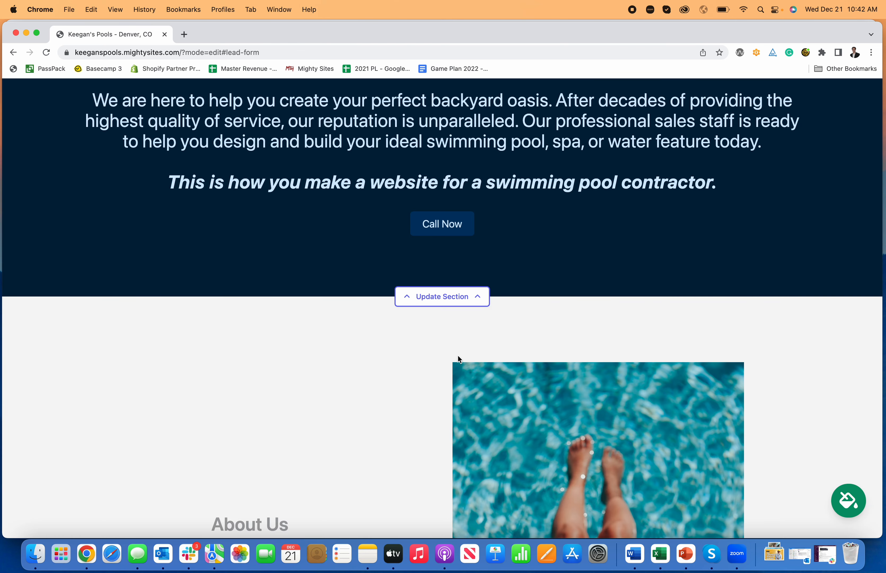
Open the About Us section for editing and switch to its image settings.
{"action": "scroll", "coordinate": [499, 301], "scroll_direction": "up", "scroll_amount": 1}
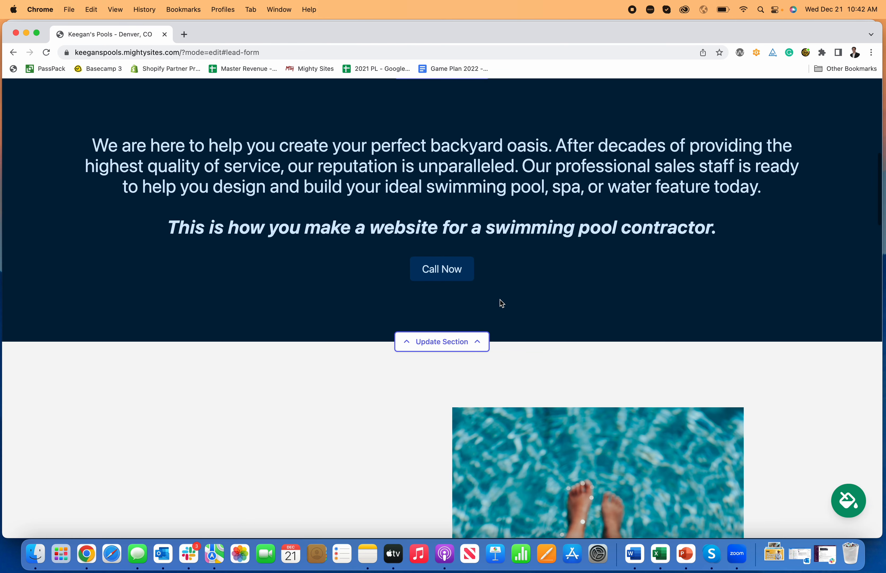
{"action": "scroll", "coordinate": [518, 299], "scroll_direction": "down", "scroll_amount": 2}
{"action": "scroll", "coordinate": [520, 302], "scroll_direction": "down", "scroll_amount": 10}
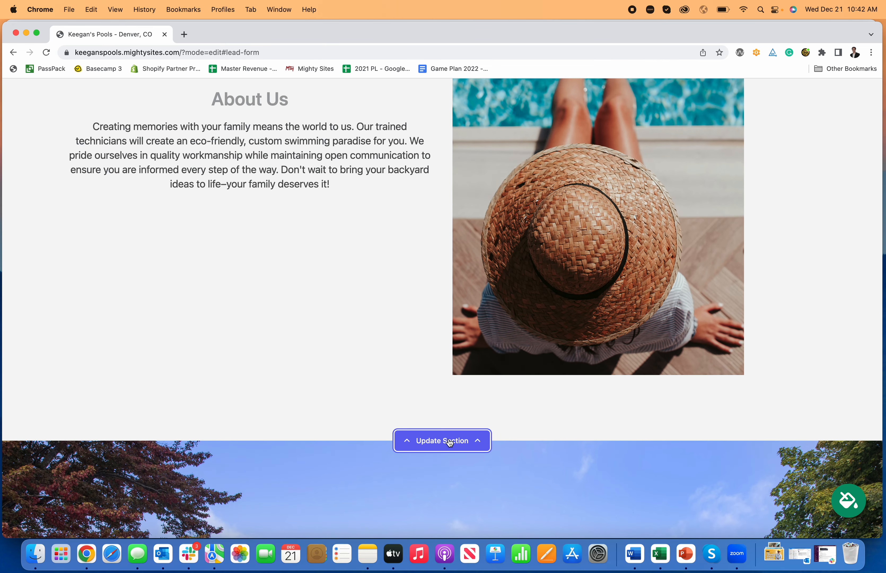
{"action": "left_click", "coordinate": [449, 439]}
{"action": "scroll", "coordinate": [436, 326], "scroll_direction": "down", "scroll_amount": 1}
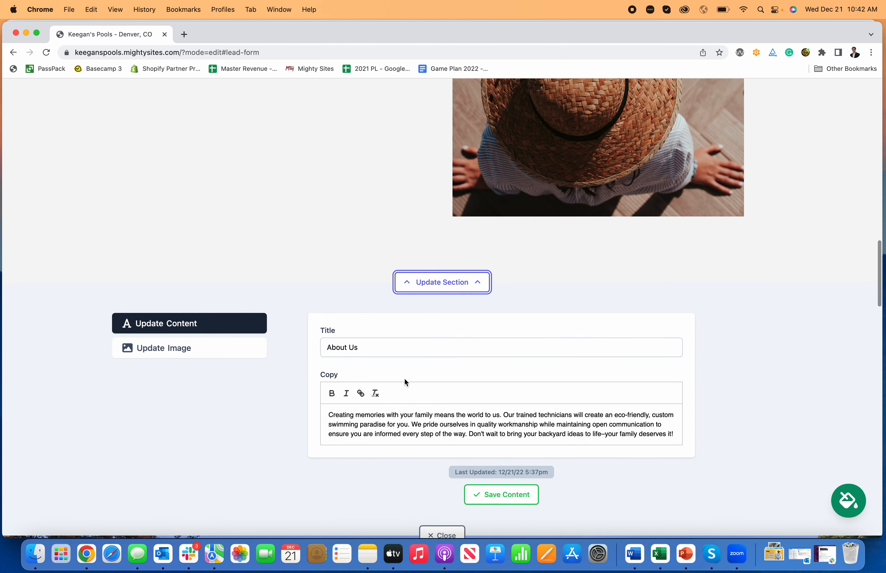
{"action": "scroll", "coordinate": [381, 392], "scroll_direction": "down", "scroll_amount": 1}
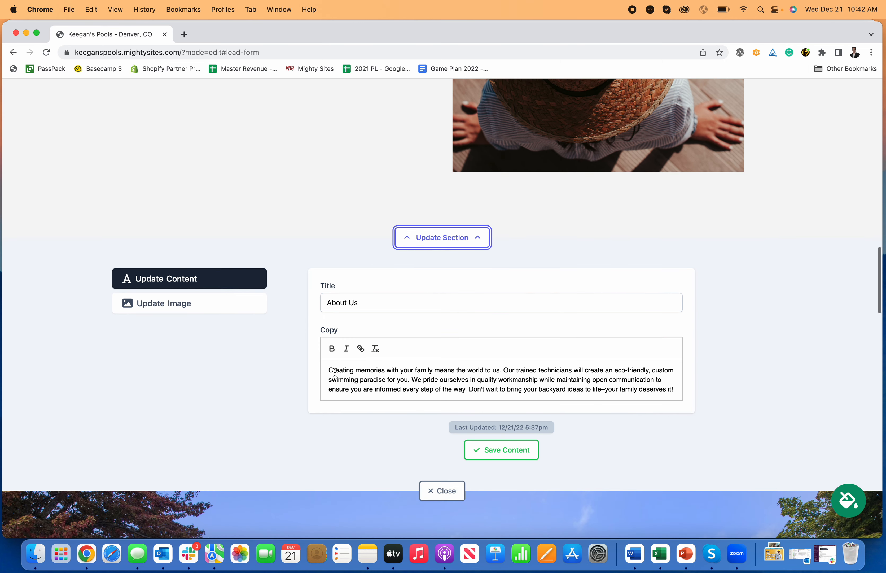
{"action": "left_click", "coordinate": [209, 305]}
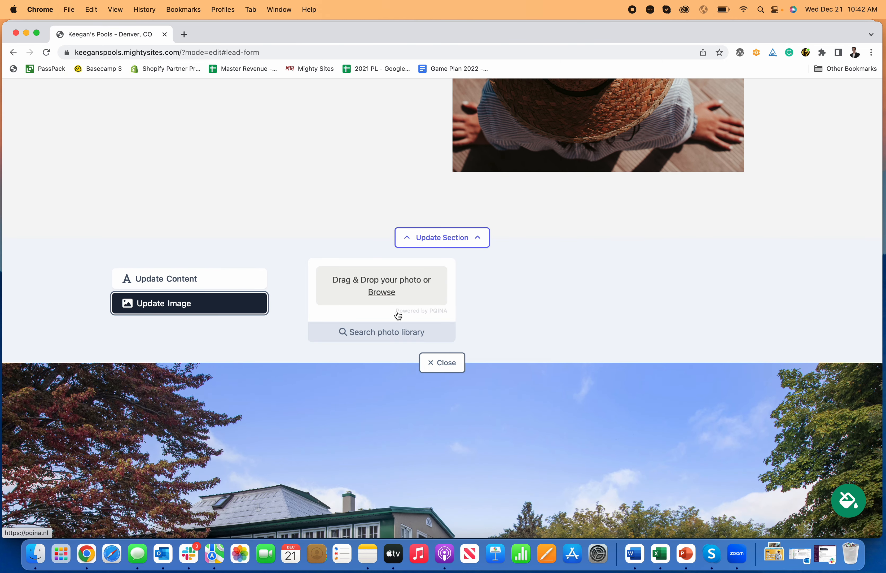
{"action": "left_click", "coordinate": [387, 296]}
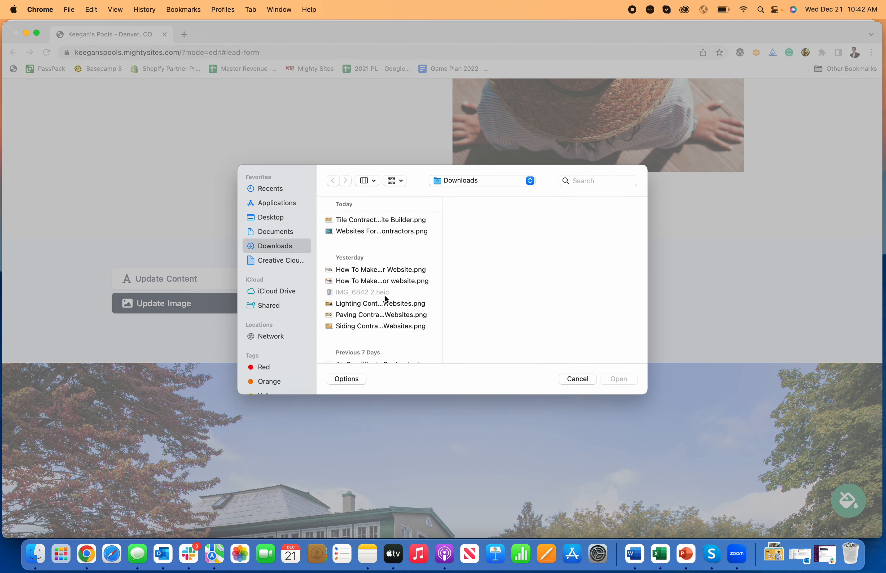
{"action": "left_click", "coordinate": [577, 379]}
{"action": "scroll", "coordinate": [564, 267], "scroll_direction": "down", "scroll_amount": 2}
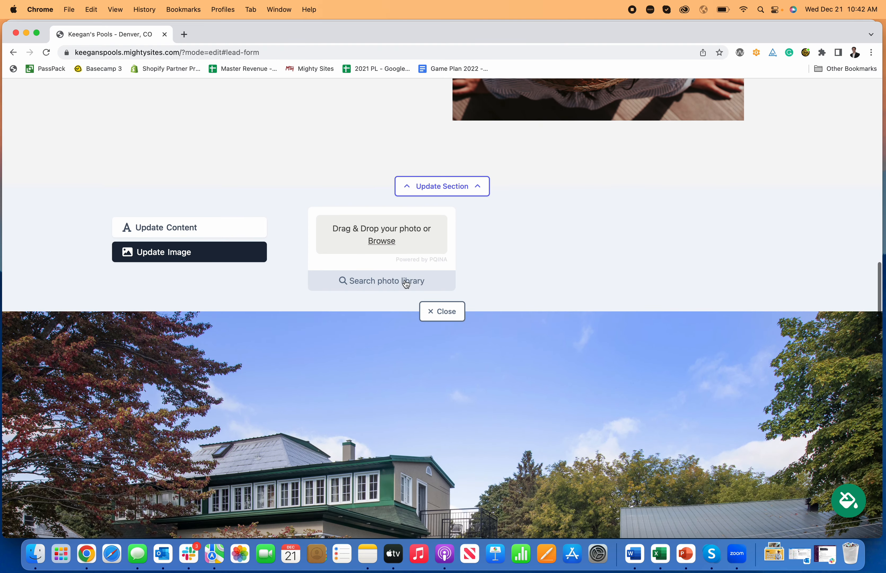
Open the photo library for the About Us image and look through the first two pages of "Swimming Pool Contractor" photos.
{"action": "left_click", "coordinate": [406, 283]}
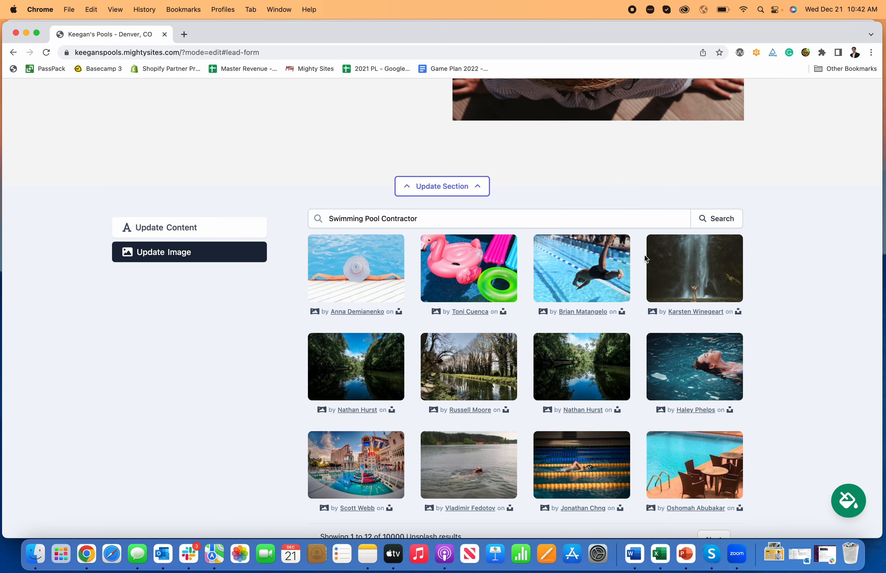
{"action": "scroll", "coordinate": [655, 266], "scroll_direction": "down", "scroll_amount": 2}
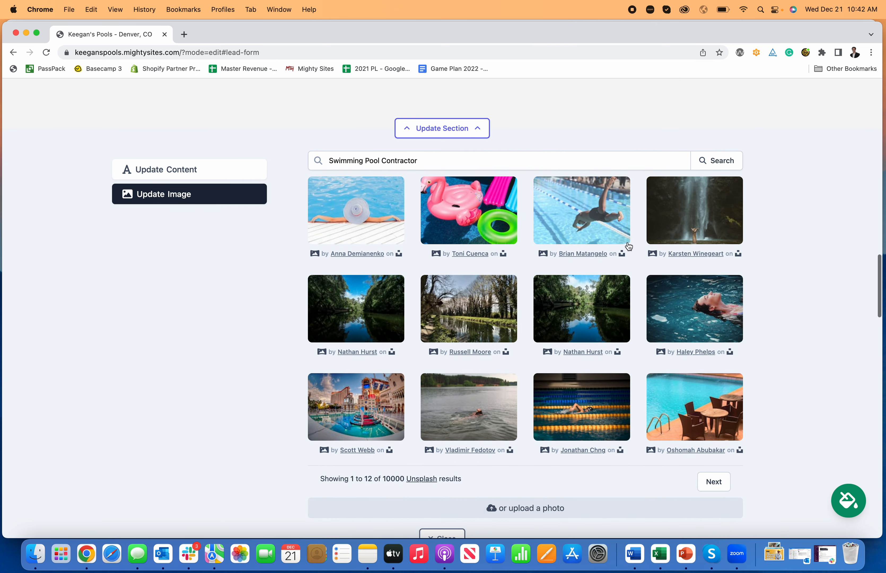
{"action": "scroll", "coordinate": [628, 246], "scroll_direction": "down", "scroll_amount": 3}
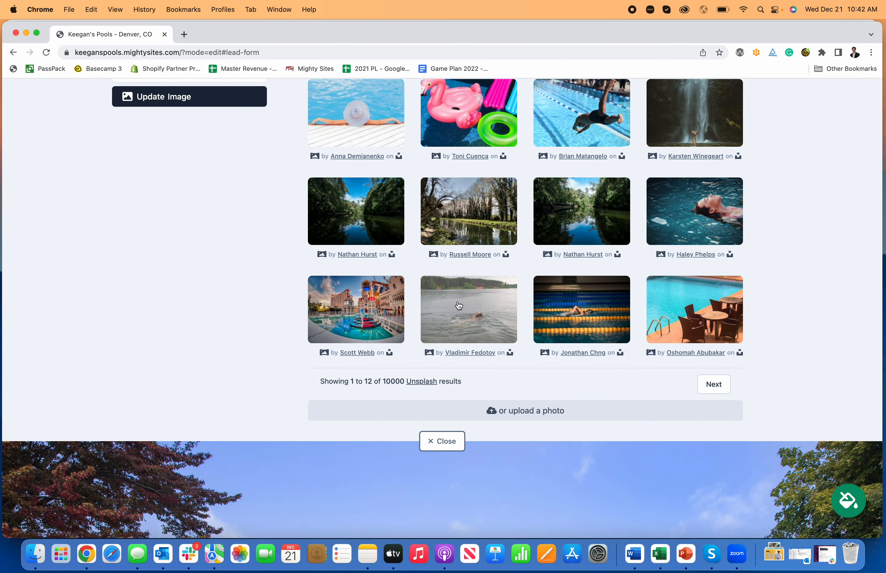
{"action": "scroll", "coordinate": [524, 309], "scroll_direction": "up", "scroll_amount": 1}
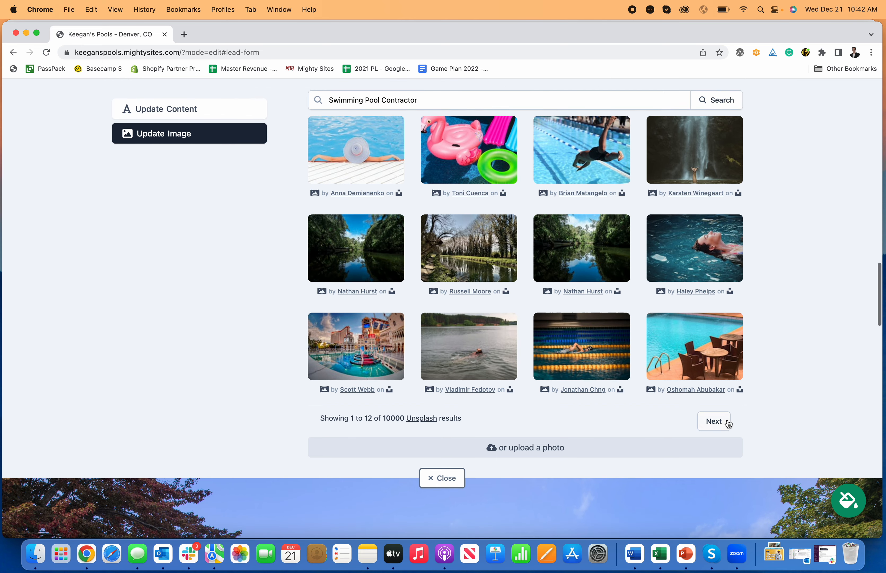
{"action": "left_click", "coordinate": [714, 421]}
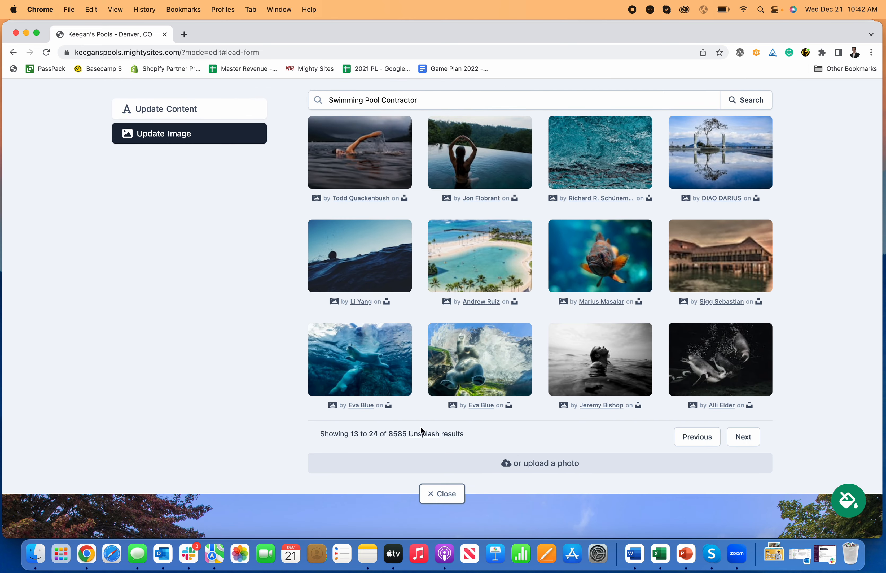
{"action": "left_click", "coordinate": [697, 436]}
{"action": "scroll", "coordinate": [521, 335], "scroll_direction": "up", "scroll_amount": 5}
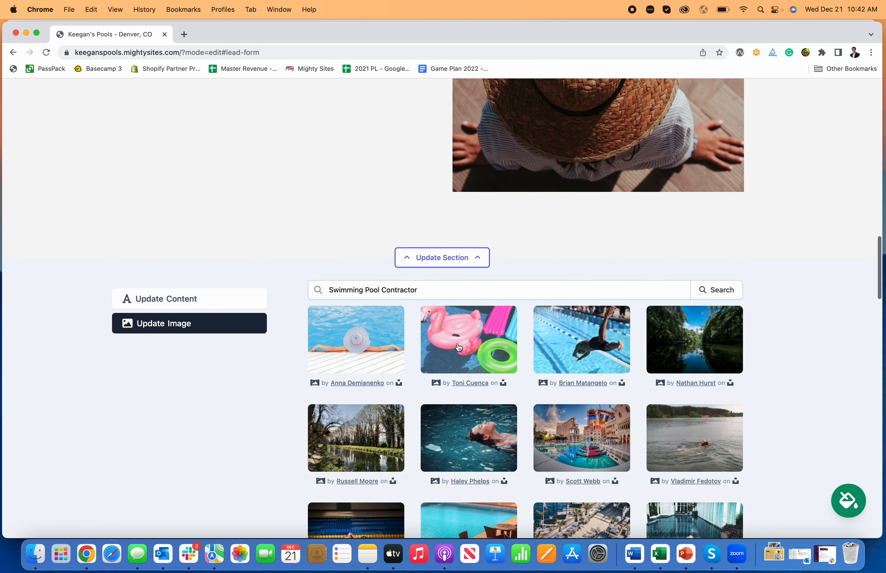
Narrow the photo search to "Swimming Pool" and select the photo of the woman sitting at the pool's edge for the About Us section.
{"action": "left_click_drag", "start_coordinate": [423, 291], "coordinate": [378, 289]}
{"action": "key", "text": "BackSpace"}
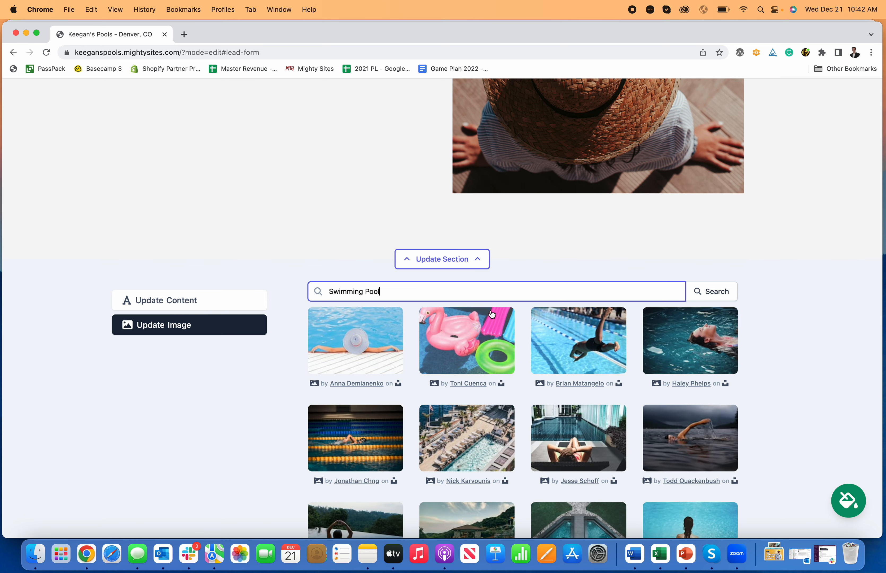
{"action": "scroll", "coordinate": [520, 312], "scroll_direction": "down", "scroll_amount": 5}
{"action": "scroll", "coordinate": [572, 329], "scroll_direction": "down", "scroll_amount": 1}
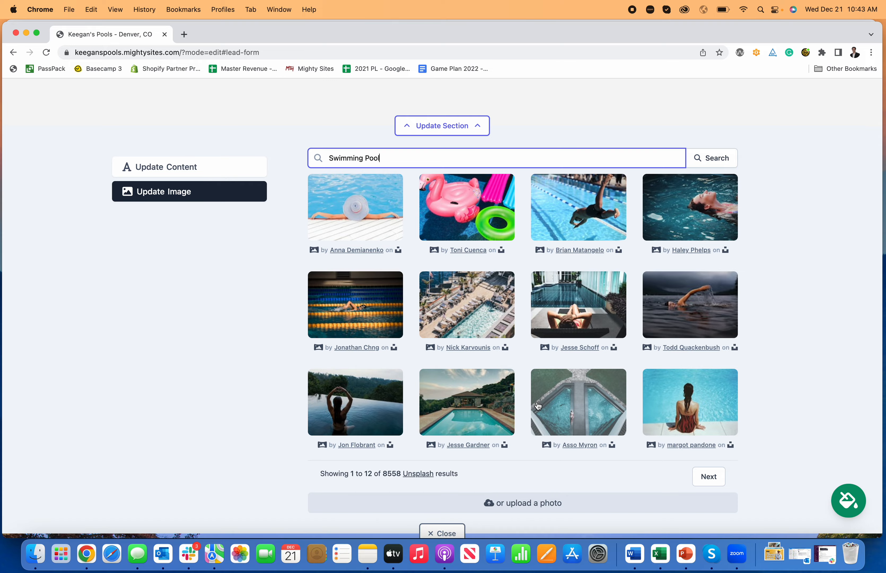
{"action": "left_click", "coordinate": [666, 421]}
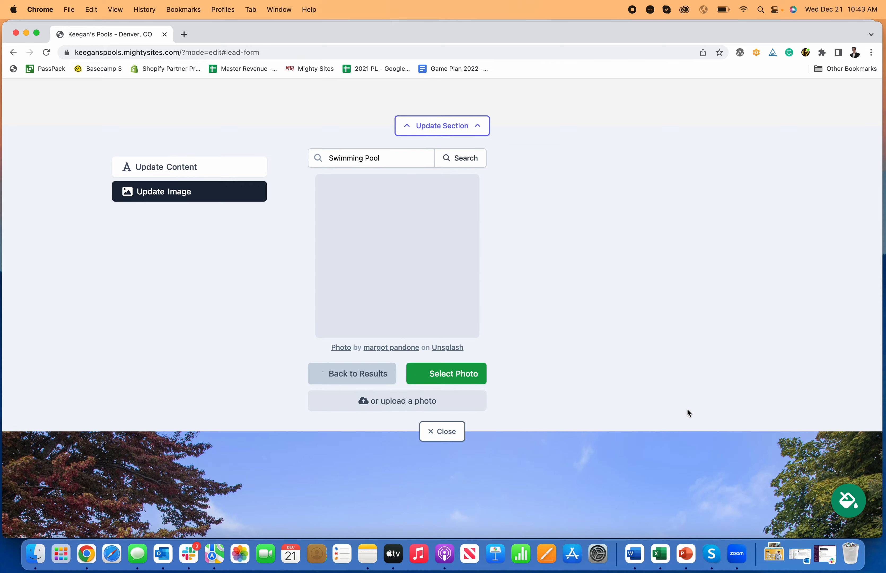
{"action": "left_click", "coordinate": [467, 375]}
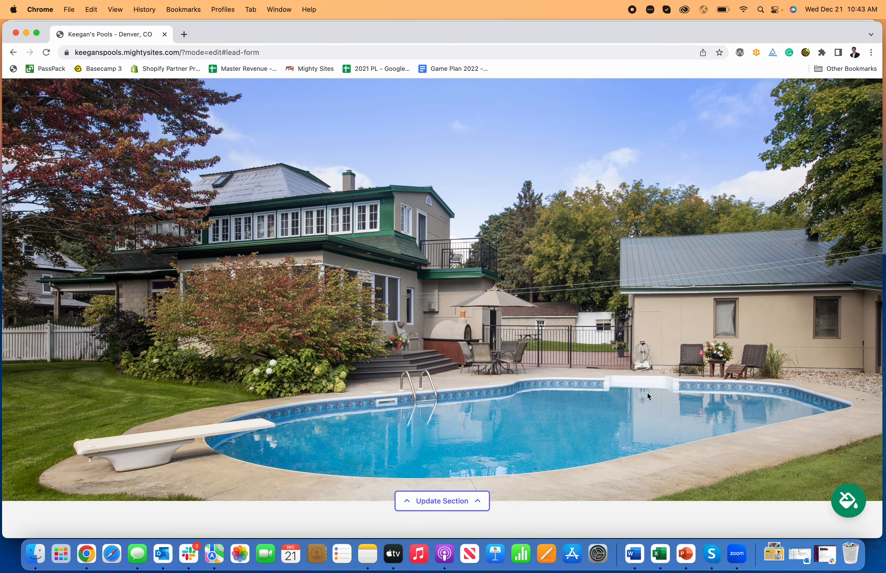
Return to the About Us section and close its editor.
{"action": "scroll", "coordinate": [647, 396], "scroll_direction": "up", "scroll_amount": 15}
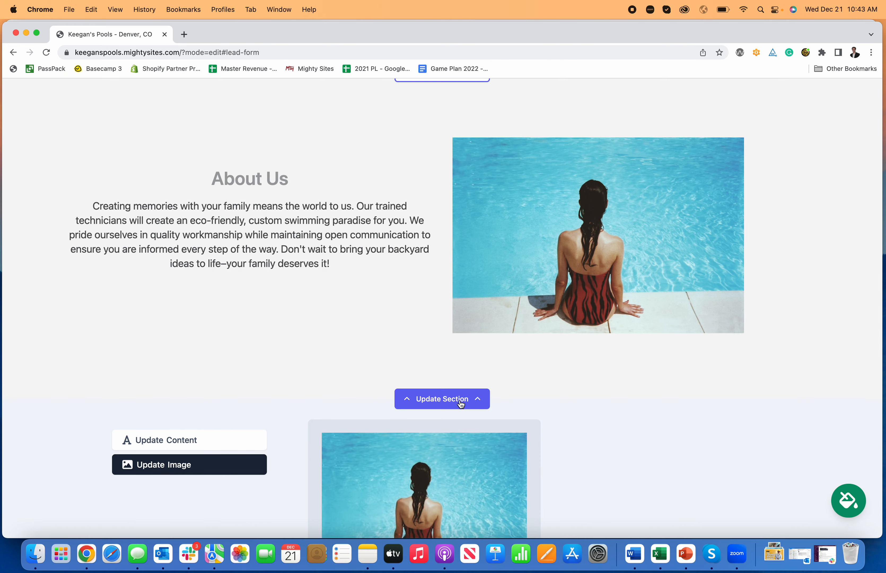
{"action": "left_click", "coordinate": [460, 404]}
{"action": "scroll", "coordinate": [633, 358], "scroll_direction": "up", "scroll_amount": 2}
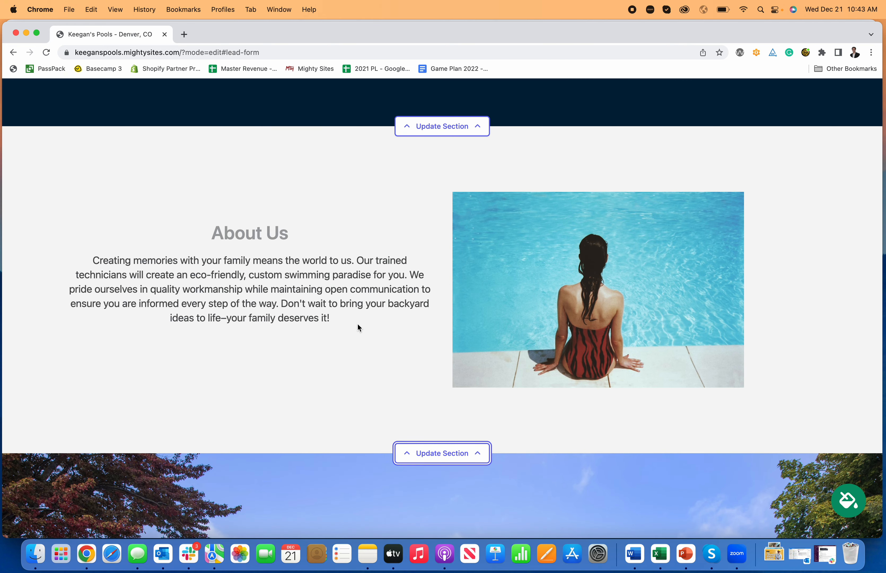
Look over the remaining sections down to the contact form and leave editing mode.
{"action": "scroll", "coordinate": [441, 452], "scroll_direction": "down", "scroll_amount": 2}
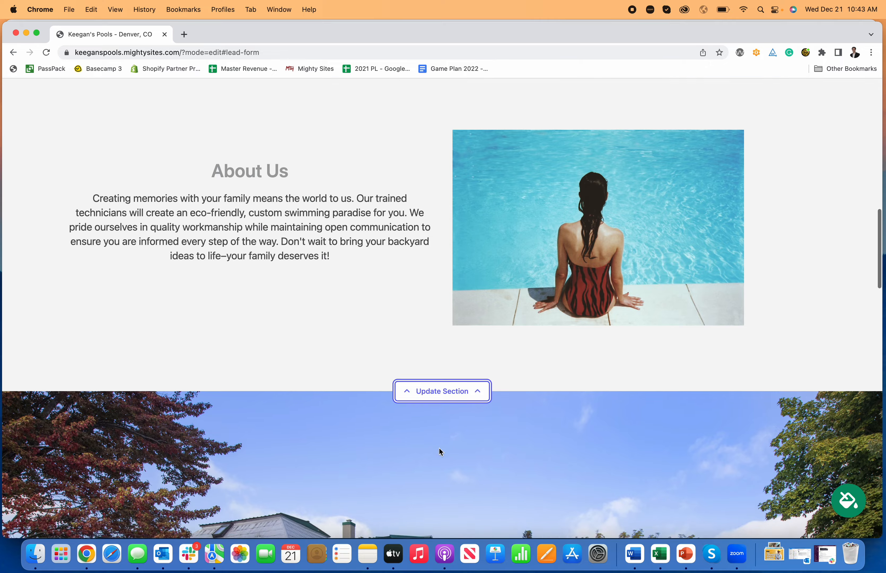
{"action": "scroll", "coordinate": [440, 451], "scroll_direction": "down", "scroll_amount": 12}
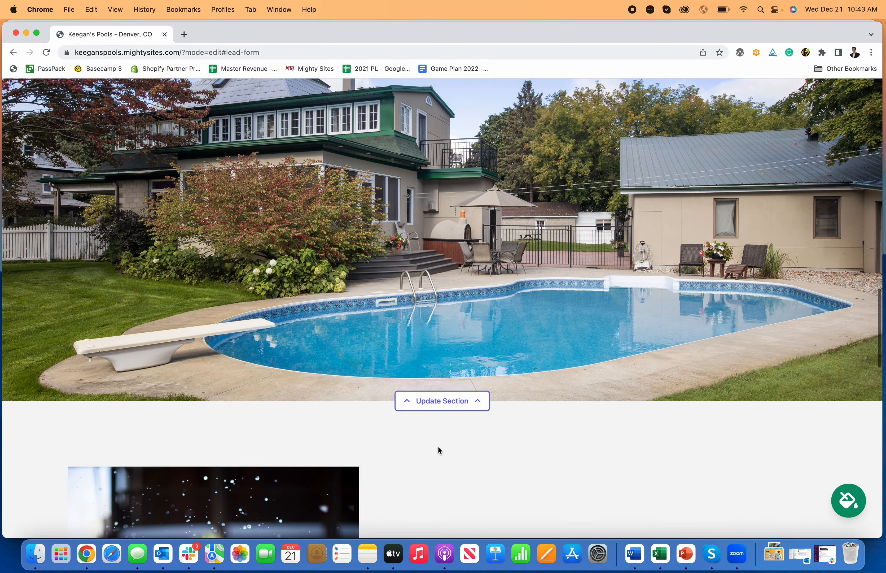
{"action": "scroll", "coordinate": [437, 445], "scroll_direction": "down", "scroll_amount": 15}
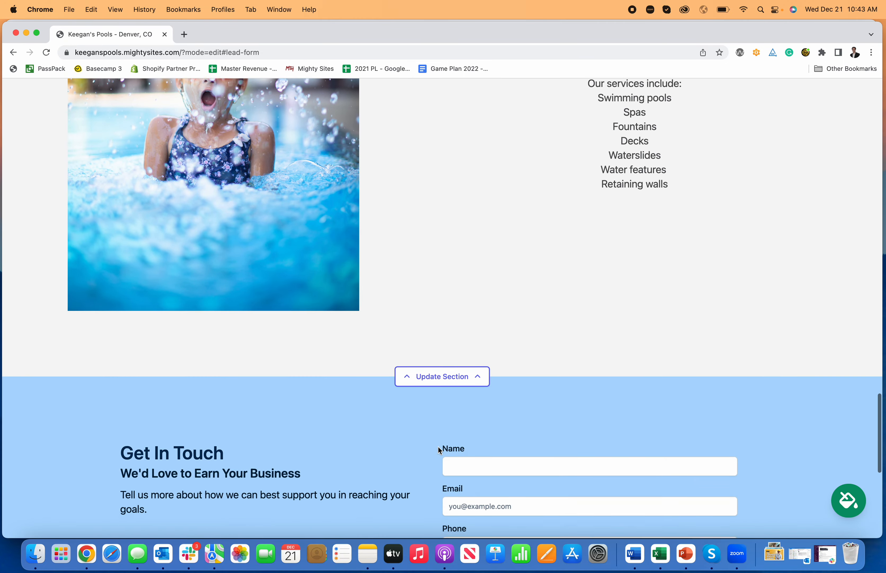
{"action": "scroll", "coordinate": [438, 446], "scroll_direction": "down", "scroll_amount": 8}
{"action": "scroll", "coordinate": [436, 445], "scroll_direction": "up", "scroll_amount": 20}
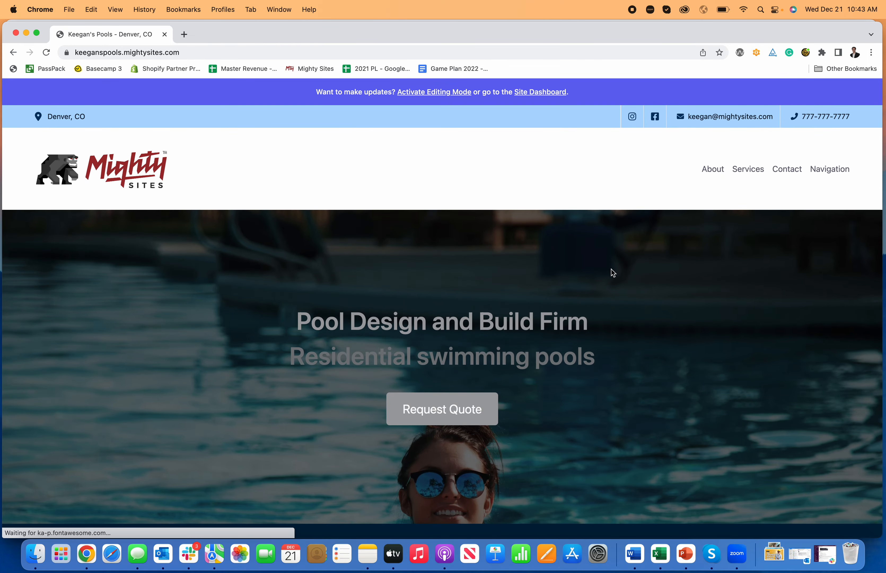
Enter the contact's name and e-mail address in the live site's Get In Touch form.
{"action": "scroll", "coordinate": [447, 179], "scroll_direction": "down", "scroll_amount": 2}
{"action": "scroll", "coordinate": [448, 182], "scroll_direction": "up", "scroll_amount": 4}
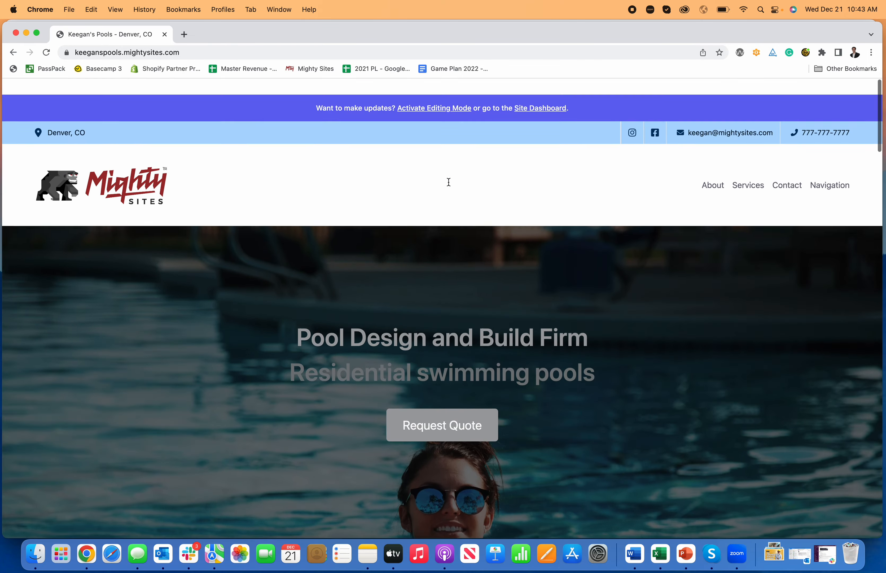
{"action": "scroll", "coordinate": [515, 140], "scroll_direction": "down", "scroll_amount": 20}
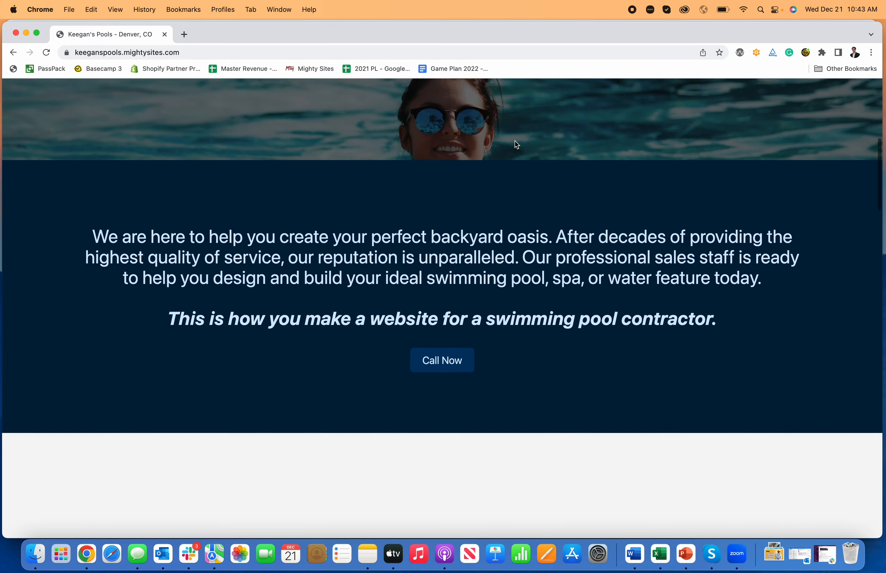
{"action": "scroll", "coordinate": [515, 145], "scroll_direction": "down", "scroll_amount": 20}
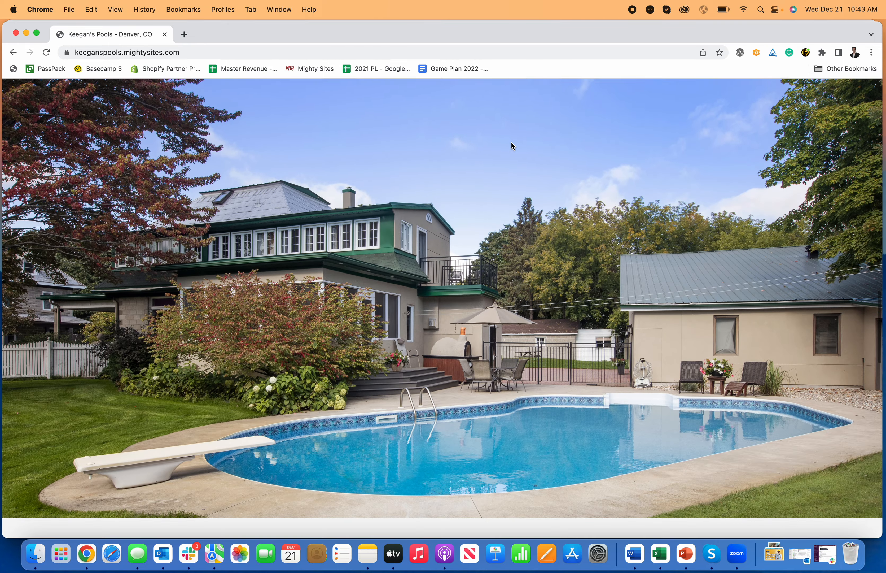
{"action": "scroll", "coordinate": [512, 146], "scroll_direction": "down", "scroll_amount": 20}
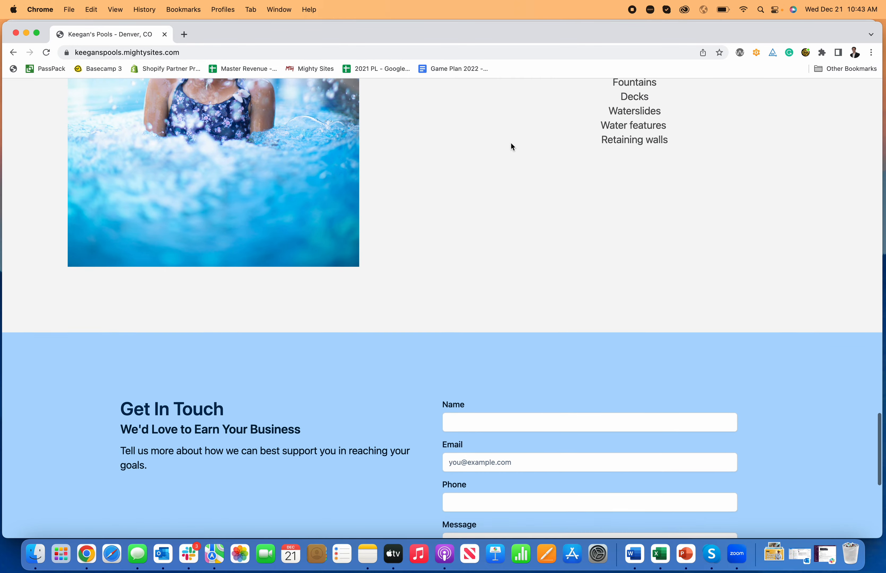
{"action": "scroll", "coordinate": [515, 152], "scroll_direction": "down", "scroll_amount": 6}
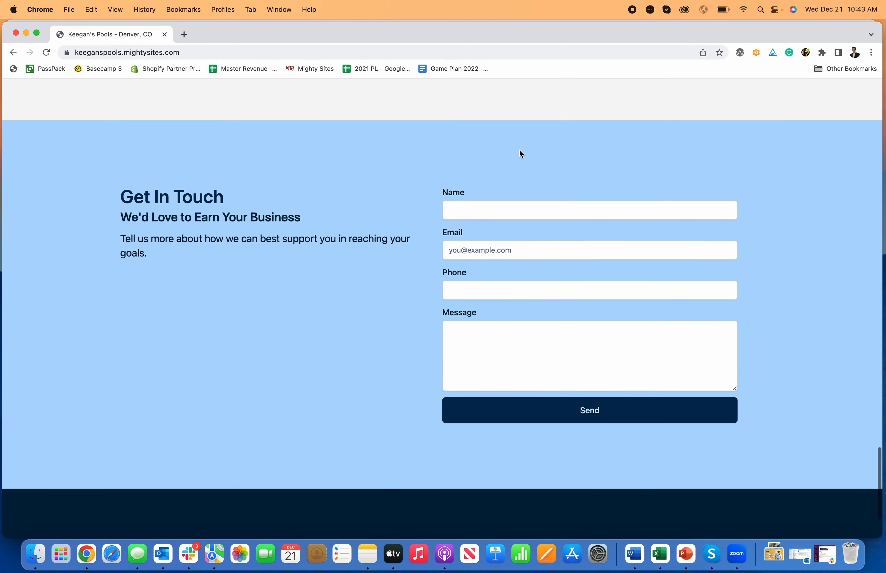
{"action": "left_click", "coordinate": [511, 210]}
{"action": "type", "text": "k"}
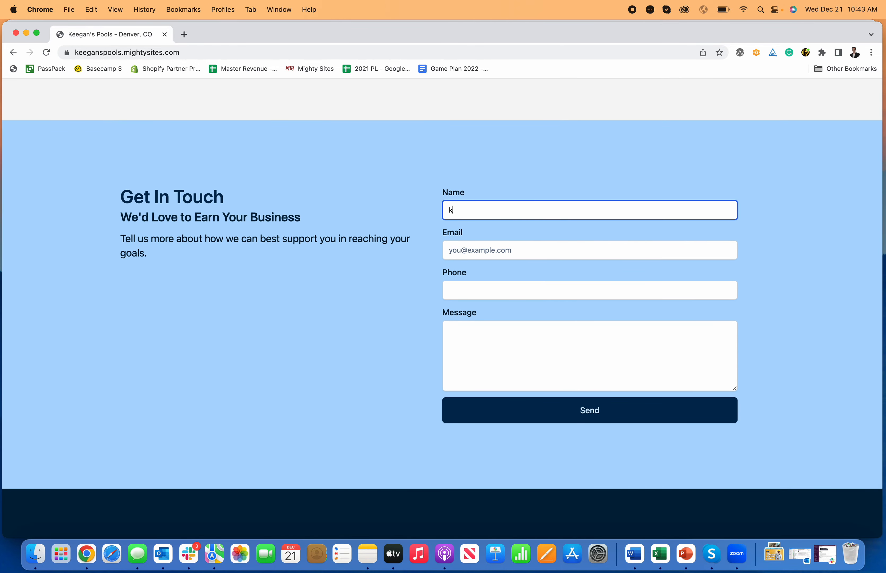
{"action": "type", "text": "eegan"}
{"action": "key", "text": "Tab"}
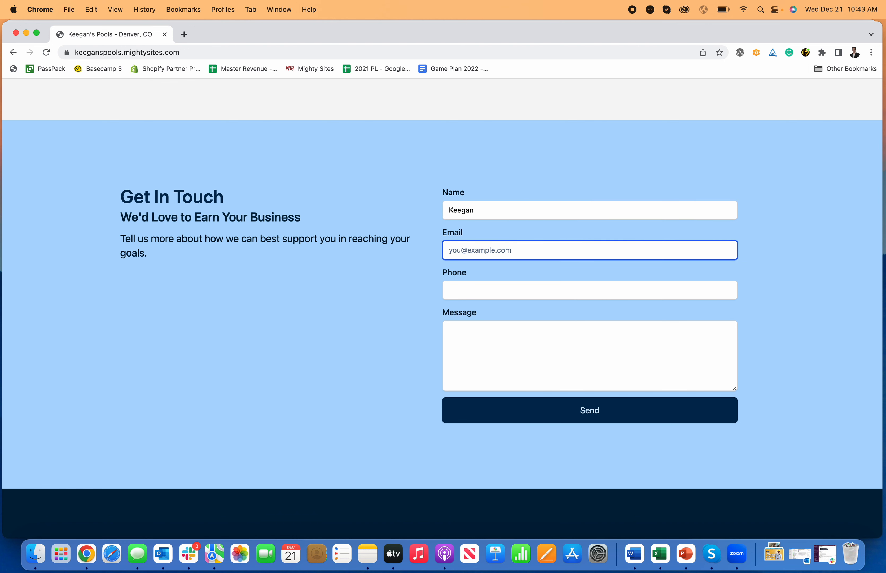
Enter the contact's phone number and the message "I would like to build a swimming pool", and send the form.
{"action": "key", "text": "Tab"}
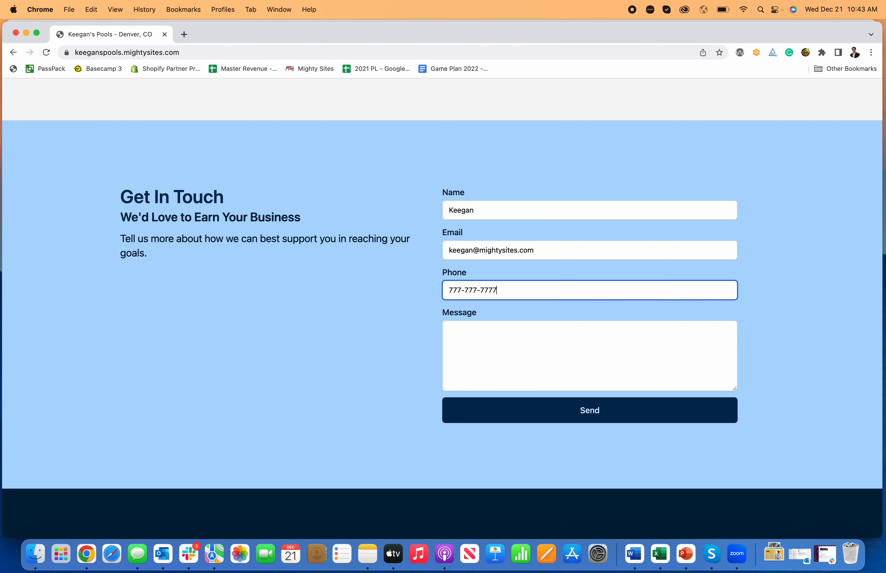
{"action": "type", "text": "777-777-7777"}
{"action": "left_click", "coordinate": [542, 346]}
{"action": "type", "text": "I would like to b"}
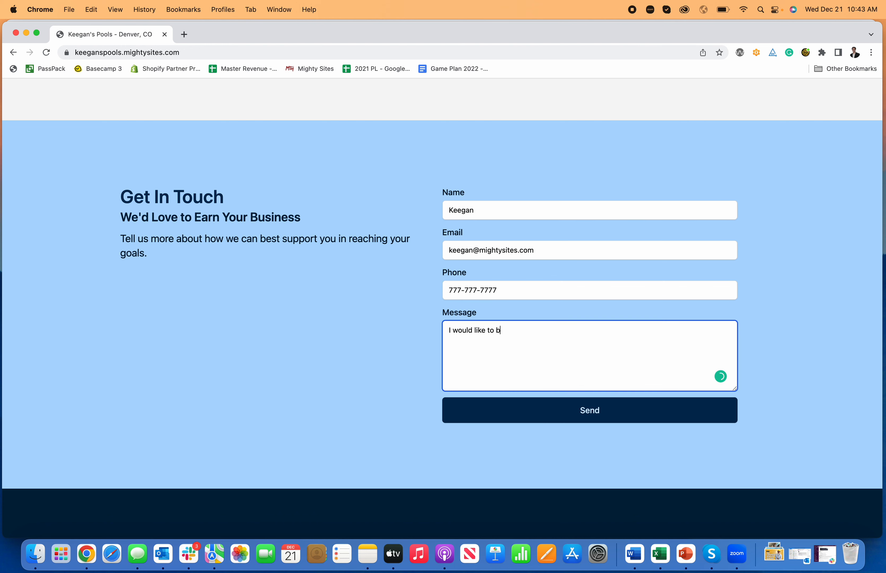
{"action": "type", "text": "uild a swimming pool"}
{"action": "left_click", "coordinate": [627, 414]}
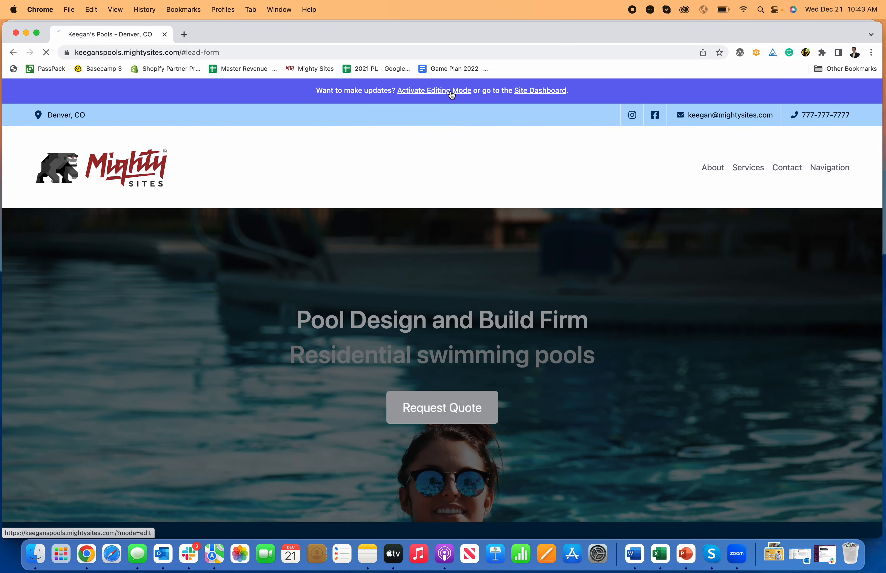
Switch the site's editing mode on and off again, and open the Site Dashboard.
{"action": "left_click", "coordinate": [462, 92]}
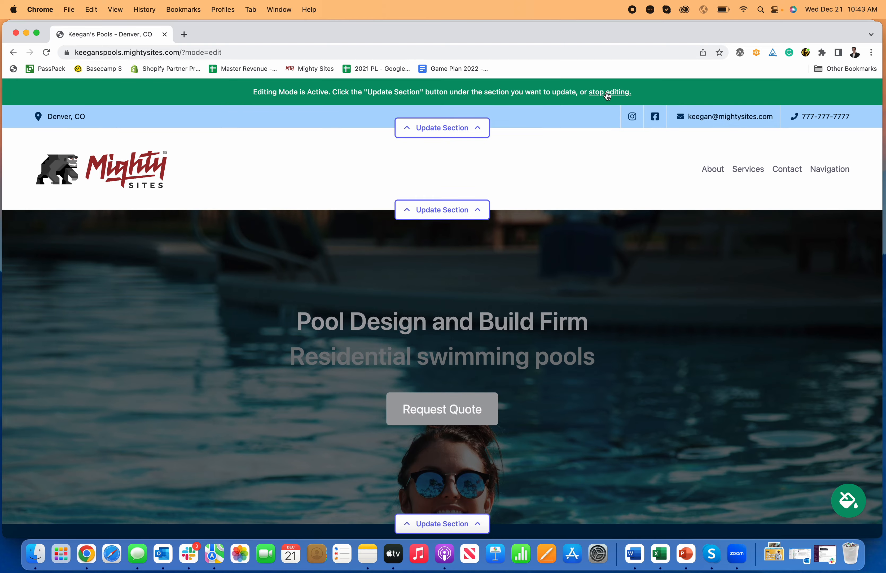
{"action": "left_click", "coordinate": [609, 92]}
{"action": "left_click", "coordinate": [539, 89]}
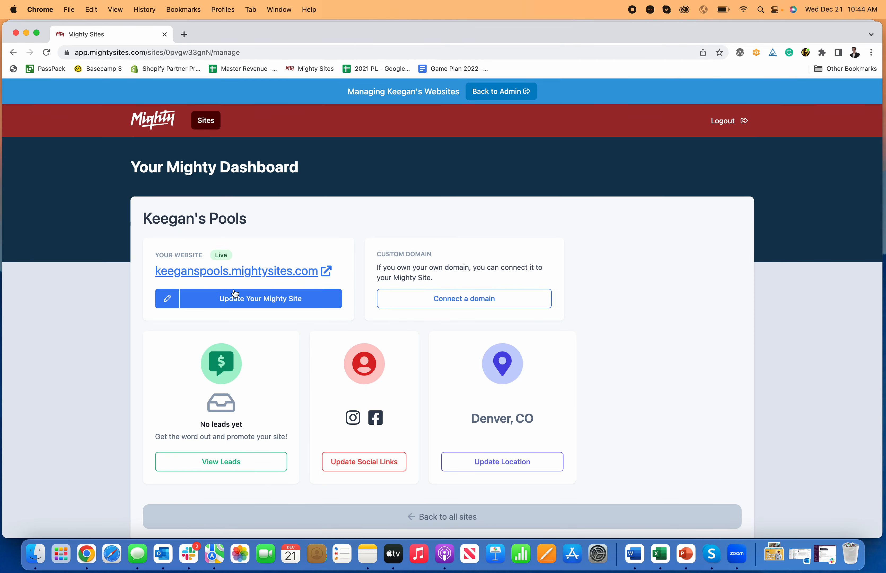
Open the website for updating from the dashboard, stop editing and return to the Site Dashboard.
{"action": "left_click", "coordinate": [239, 299]}
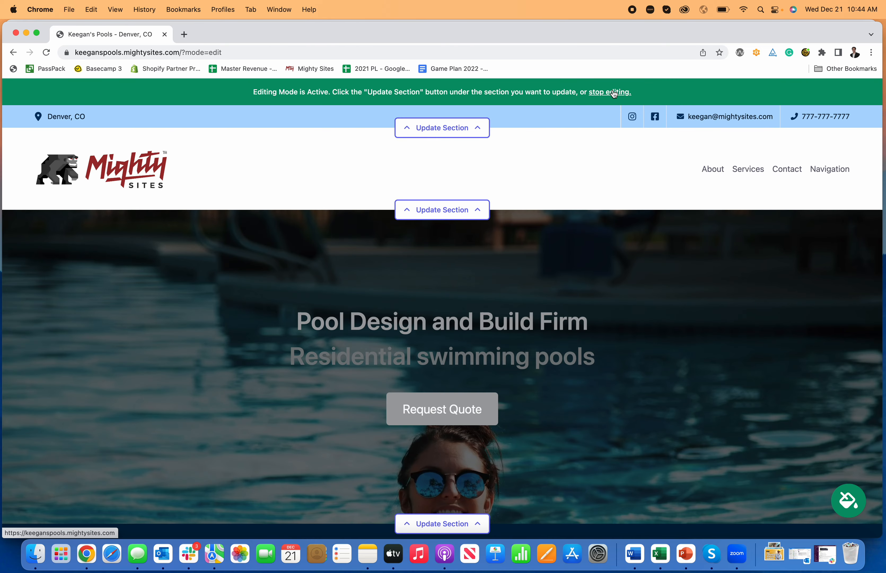
{"action": "left_click", "coordinate": [611, 92]}
{"action": "left_click", "coordinate": [530, 93]}
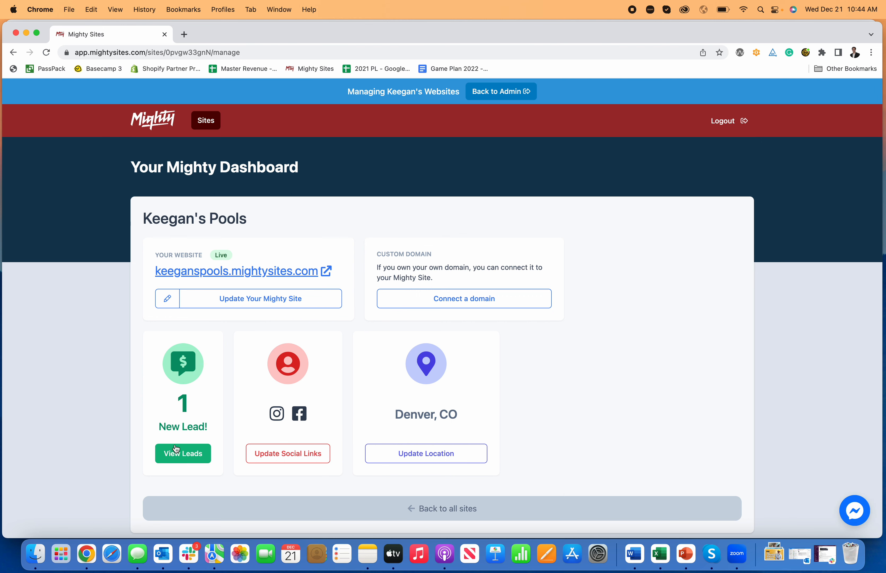
View the details of the submitted lead and go back to the website dashboard.
{"action": "left_click", "coordinate": [189, 455]}
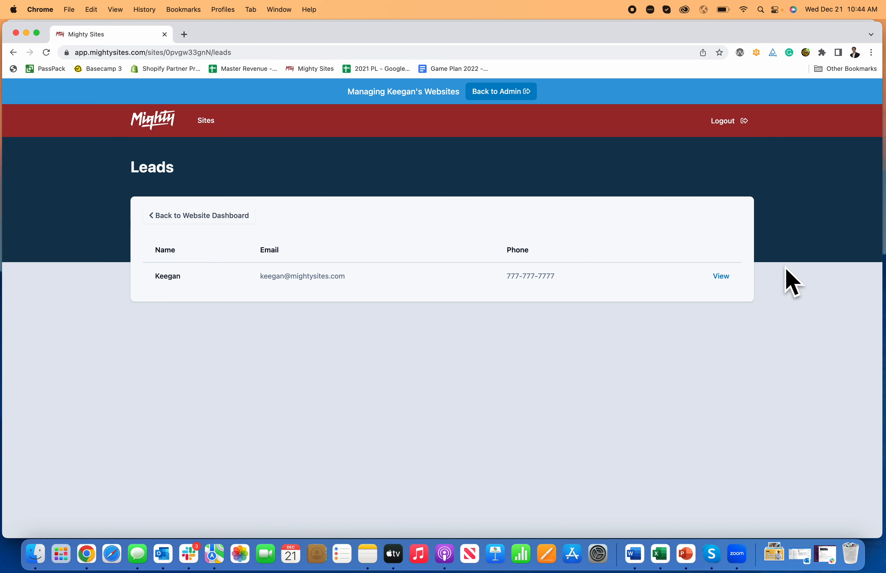
{"action": "left_click", "coordinate": [722, 276]}
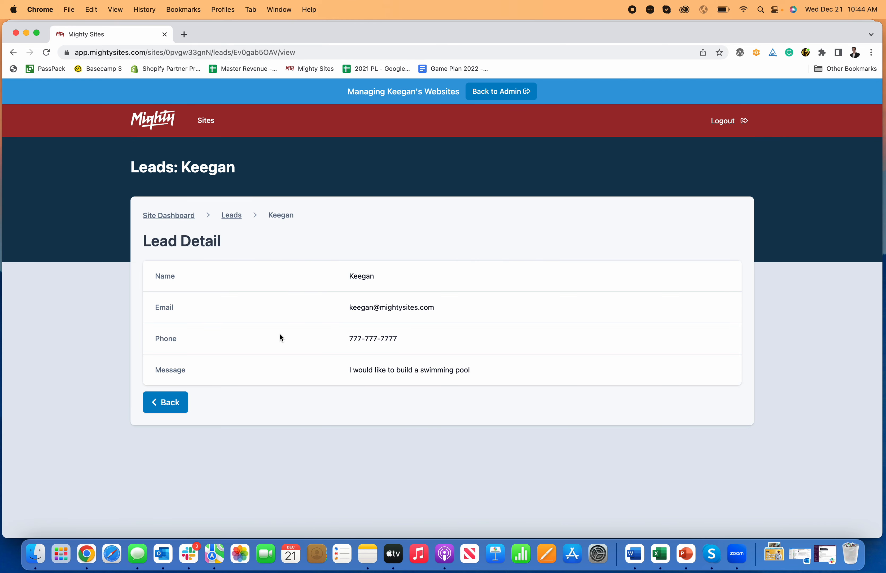
{"action": "left_click", "coordinate": [241, 220]}
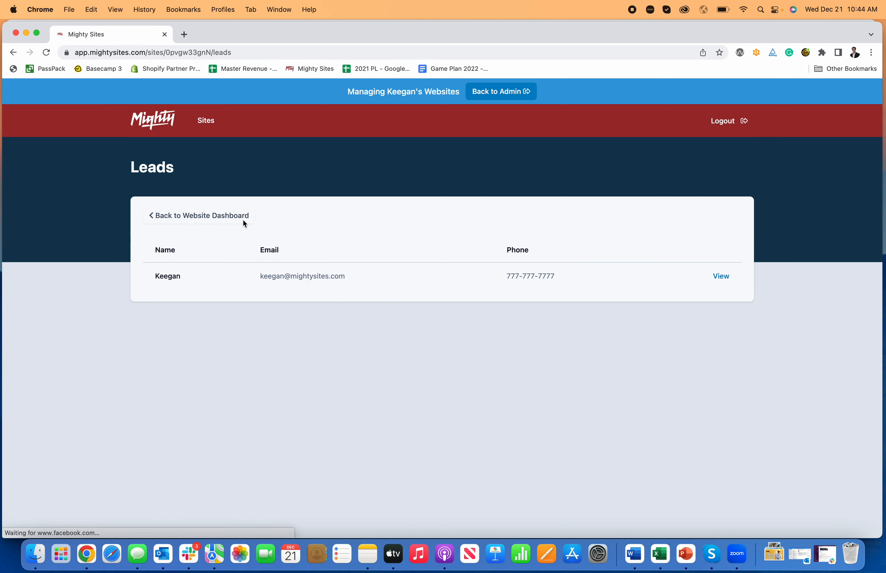
{"action": "left_click", "coordinate": [177, 216]}
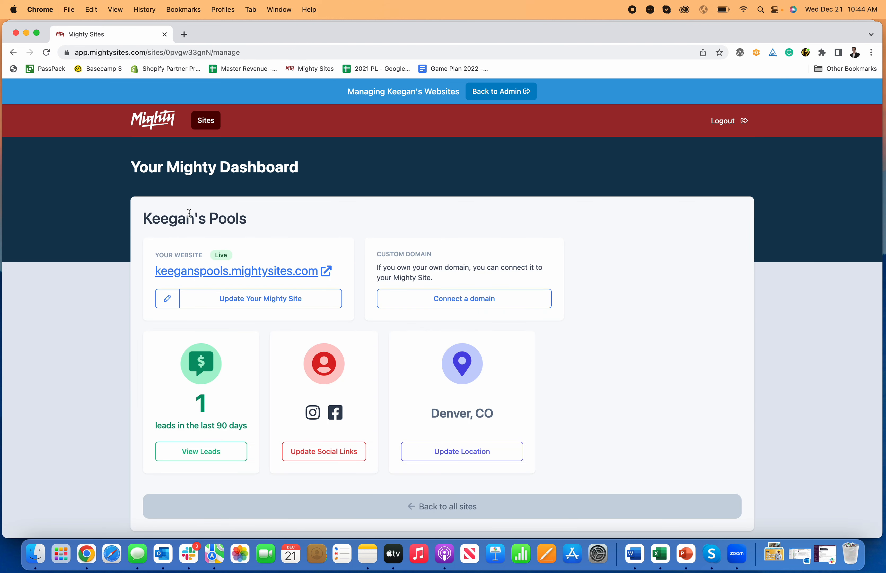